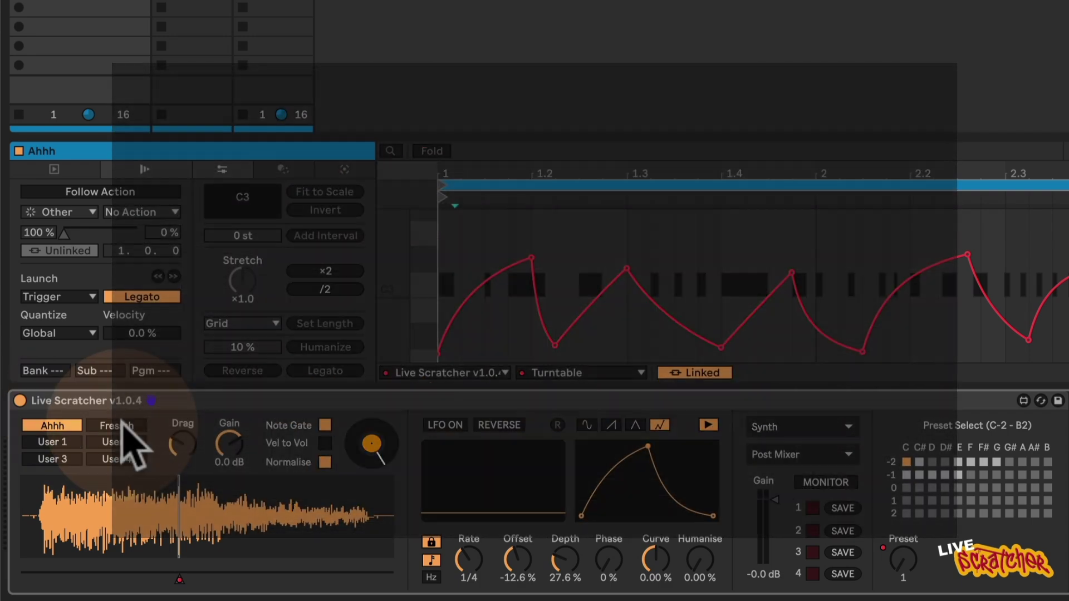
# Audition the built-in Fresssh sample and return to the Ahhh sample.
pyautogui.click(122, 425)
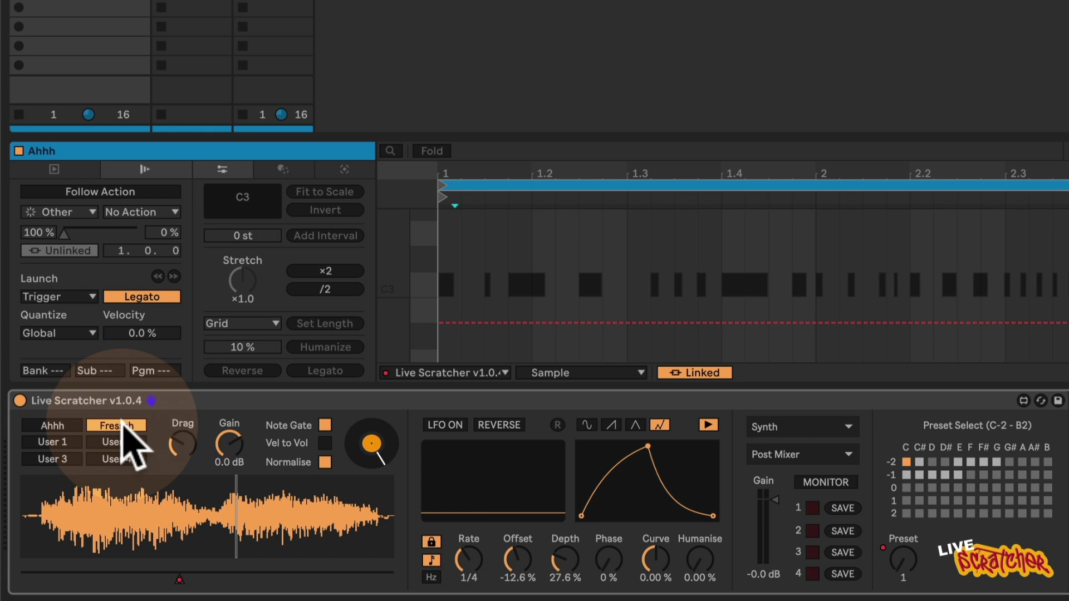
pyautogui.click(33, 426)
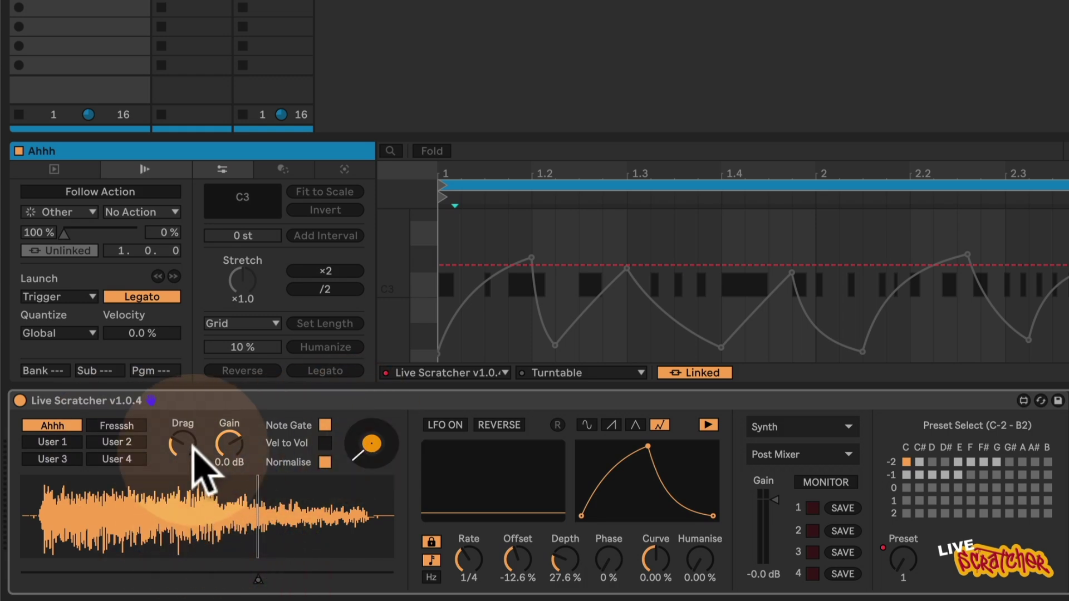
# Toggle Note Gate and scrub the turntable marker by hand around the start of the Ahhh sample.
pyautogui.click(325, 425)
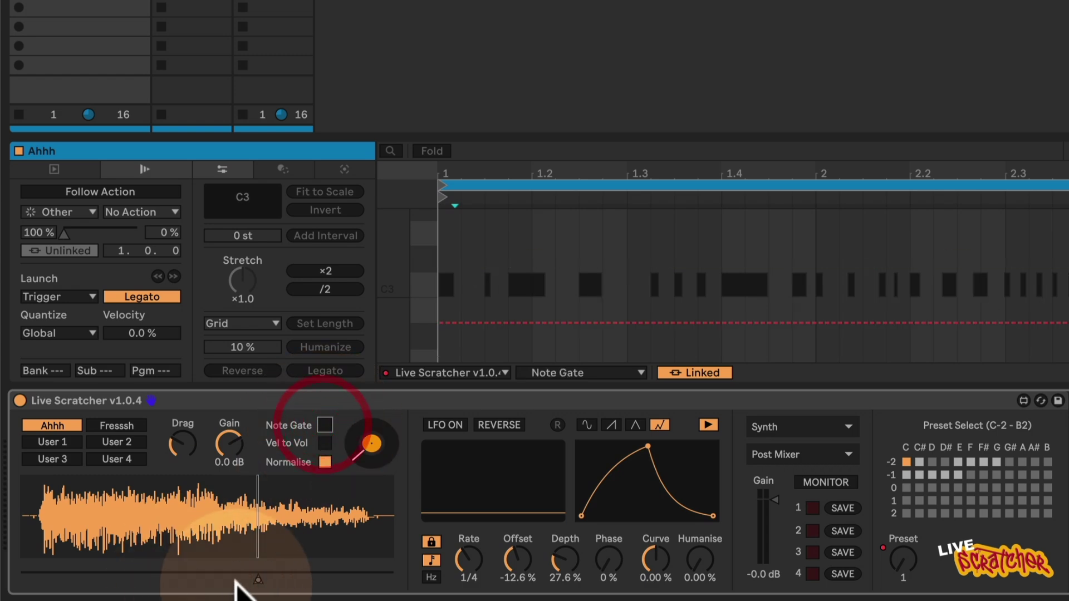
pyautogui.moveTo(259, 578)
pyautogui.mouseDown()
pyautogui.moveTo(25, 579)
pyautogui.moveTo(37, 579)
pyautogui.mouseUp()
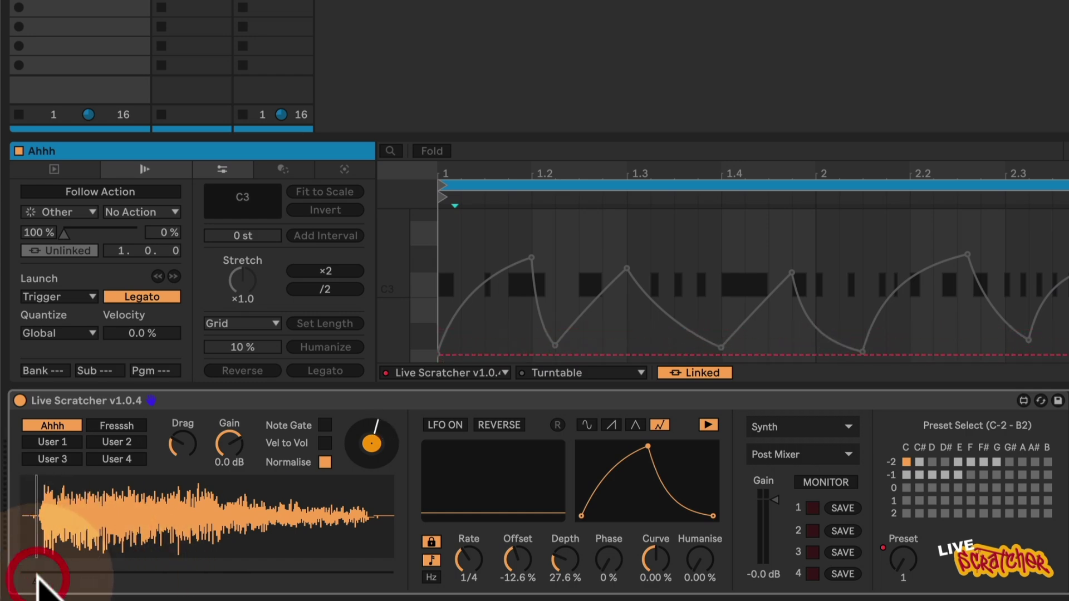
pyautogui.click(325, 426)
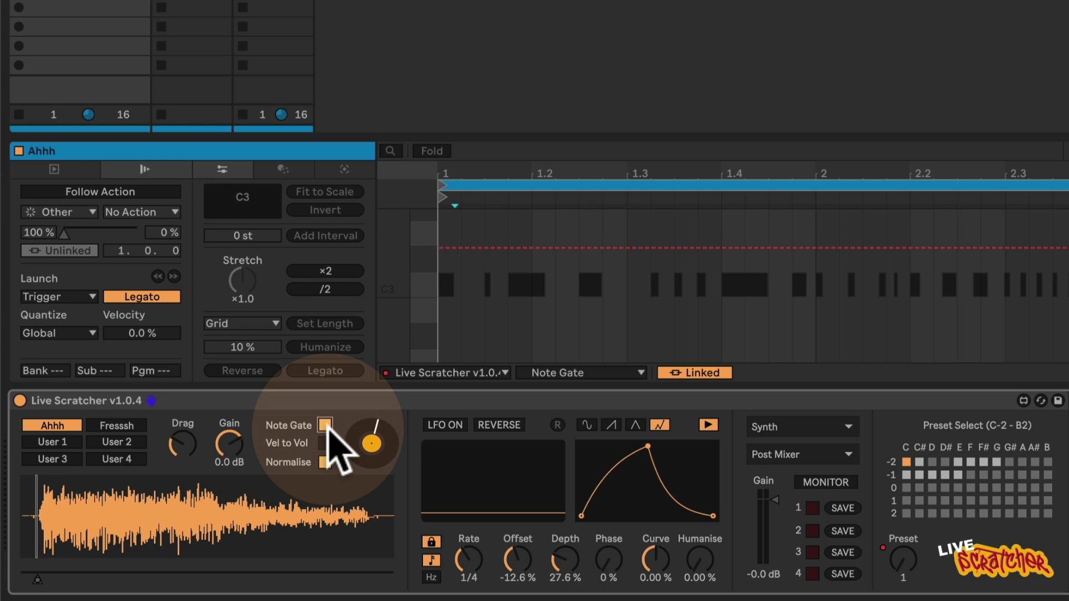
pyautogui.moveTo(37, 579)
pyautogui.mouseDown()
pyautogui.moveTo(167, 579)
pyautogui.moveTo(23, 579)
pyautogui.moveTo(139, 579)
pyautogui.moveTo(34, 579)
pyautogui.moveTo(43, 579)
pyautogui.mouseUp()
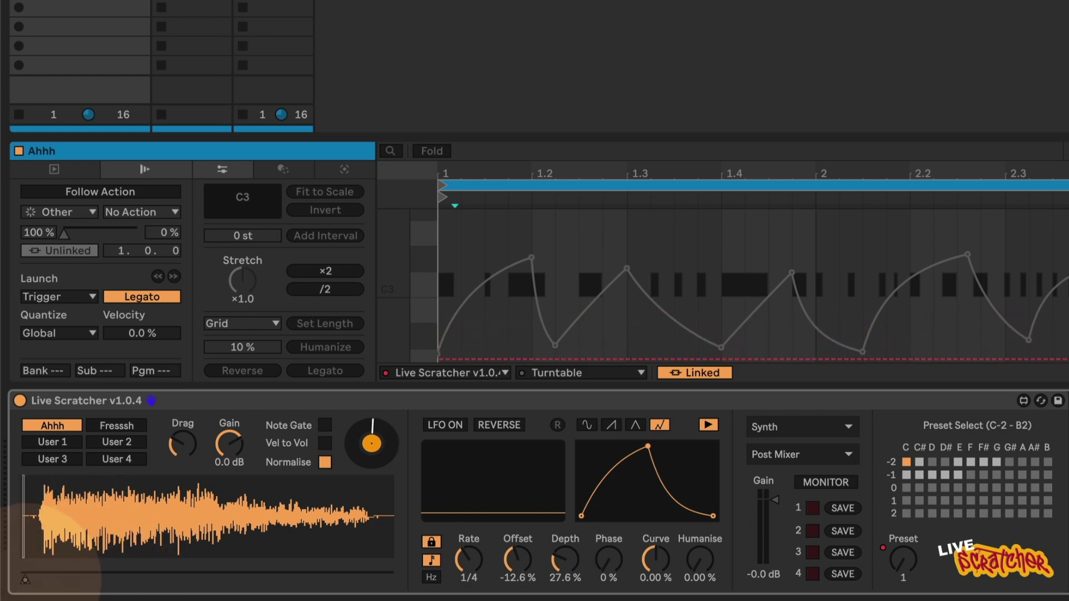
pyautogui.click(657, 255)
pyautogui.click(262, 316)
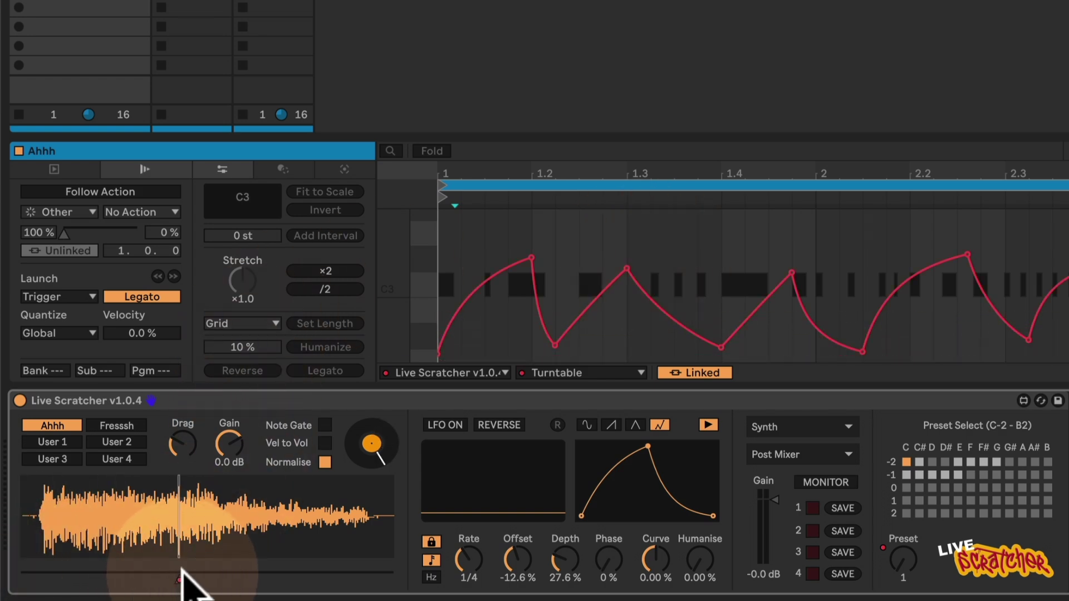
pyautogui.click(562, 357)
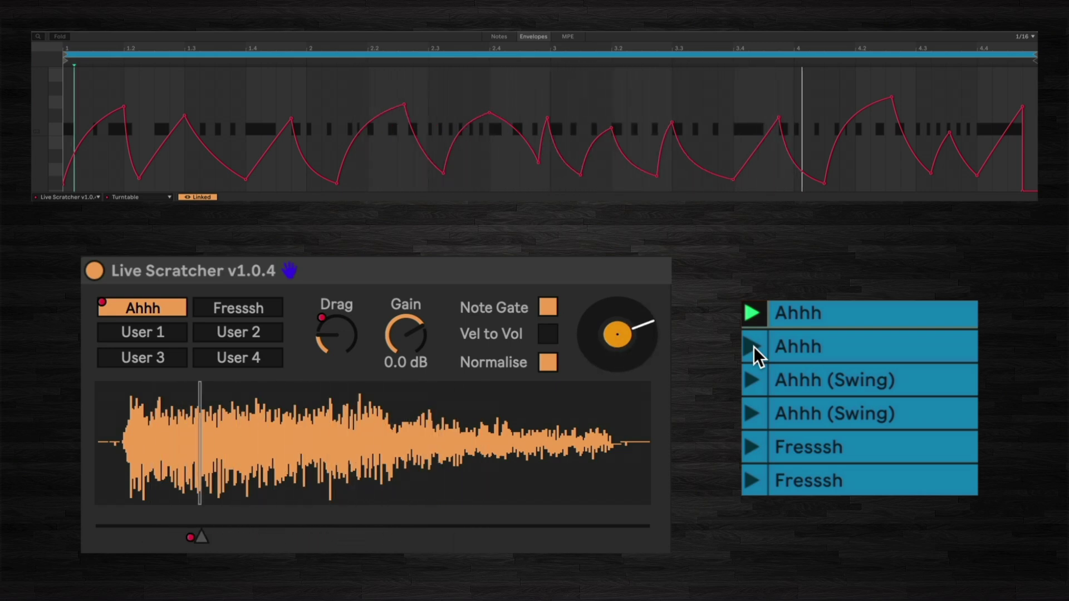
# Launch the second Ahhh clip, both Ahhh (Swing) clips and both Fresssh clips one after another to hear their scratch patterns.
pyautogui.click(752, 347)
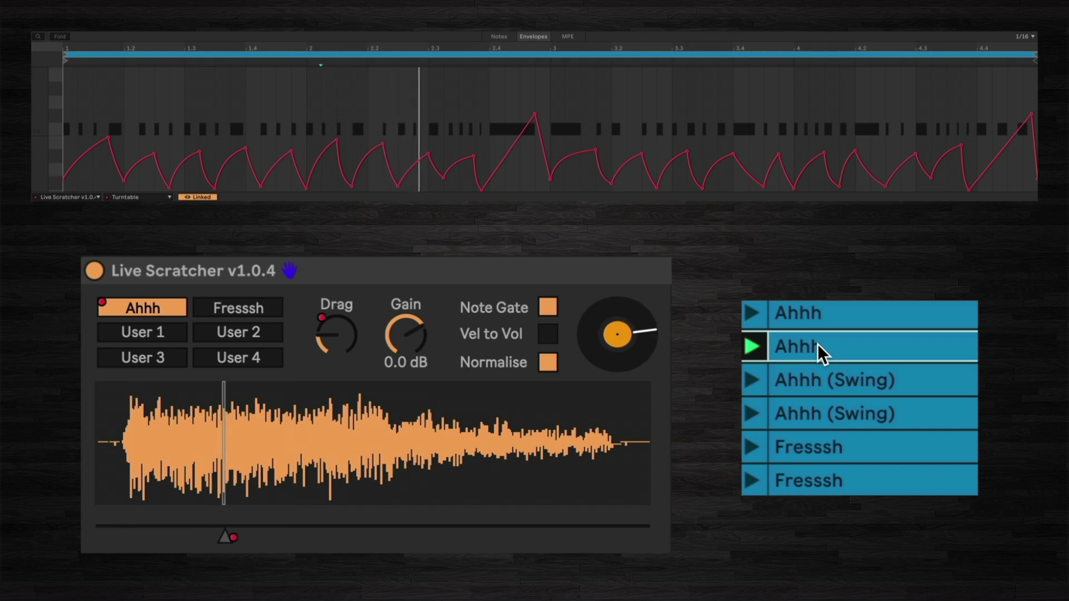
pyautogui.click(750, 378)
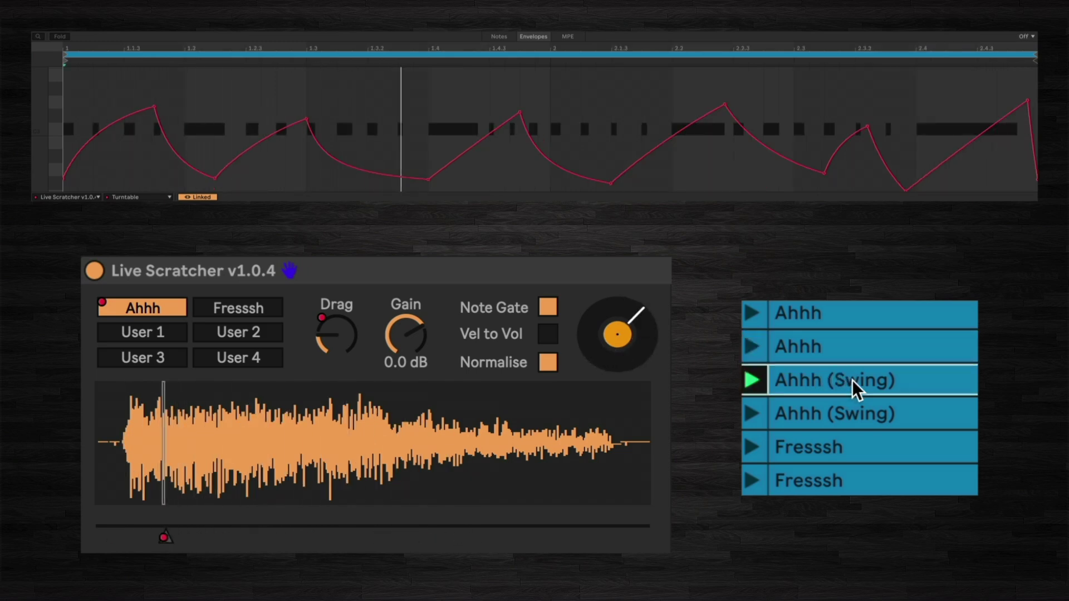
pyautogui.click(752, 415)
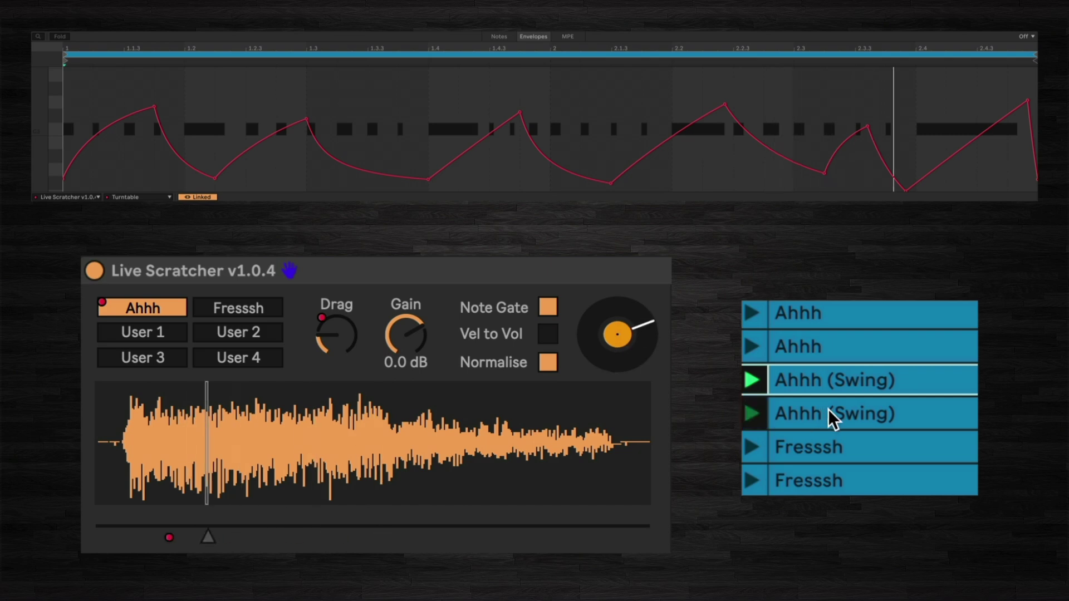
pyautogui.click(751, 447)
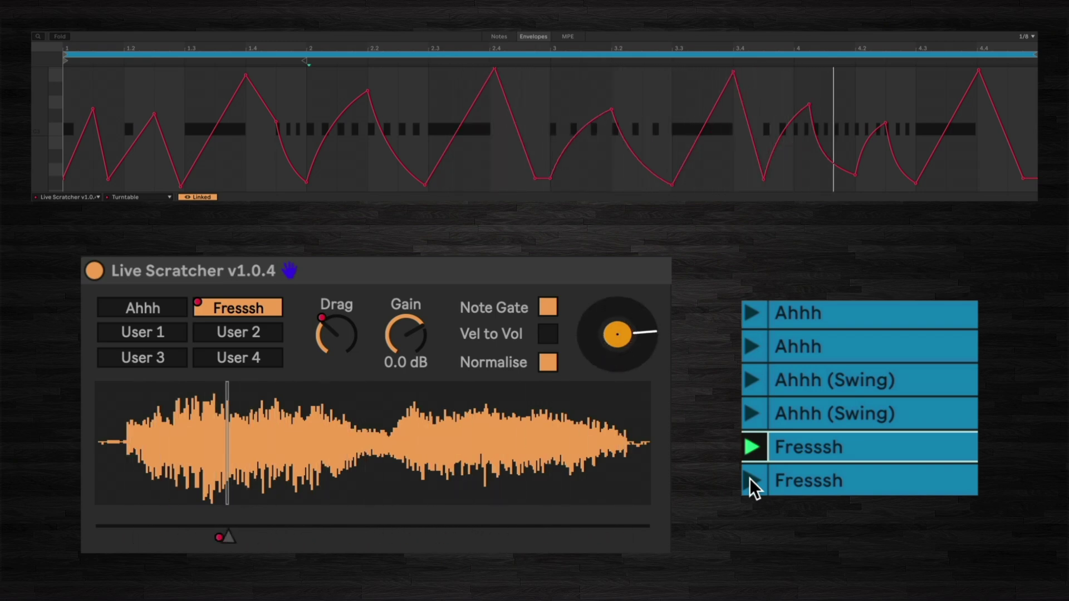
pyautogui.click(750, 480)
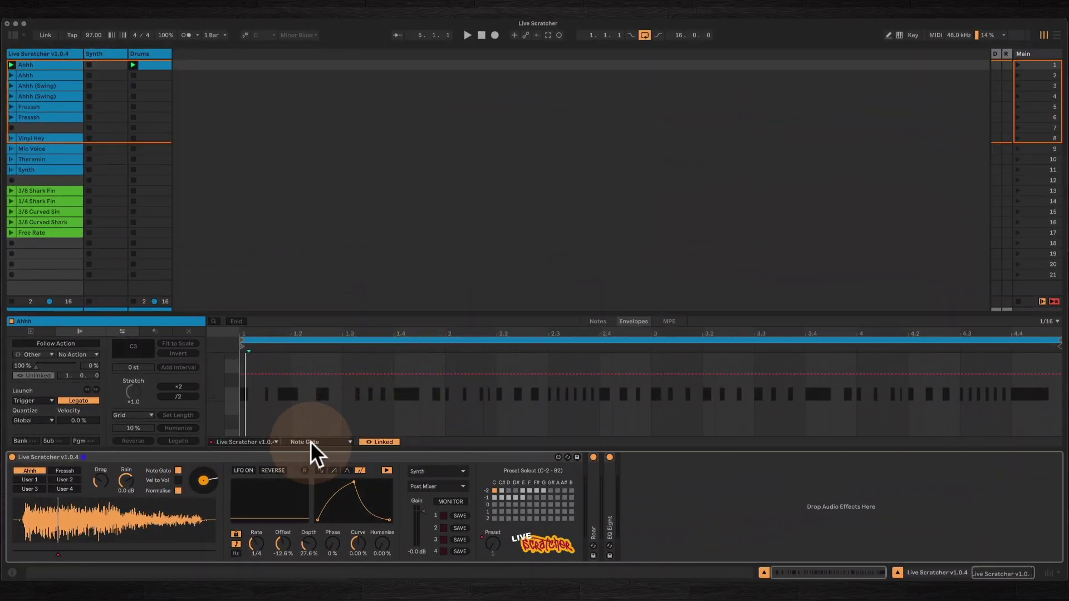
# Display the Turntable automation envelope of the first Ahhh clip.
pyautogui.click(311, 442)
pyautogui.click(306, 413)
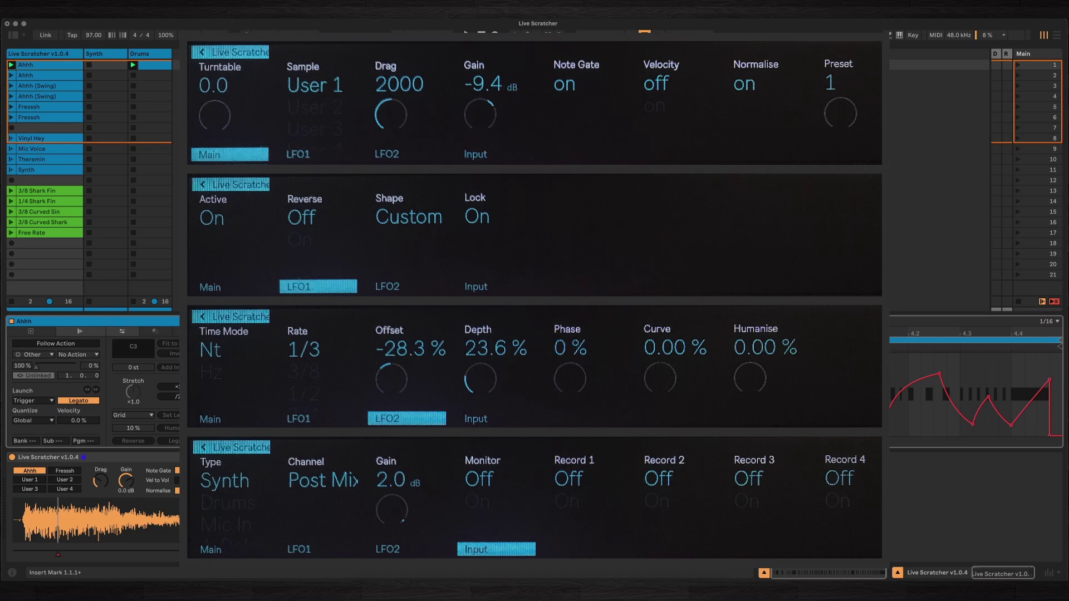
pyautogui.click(406, 395)
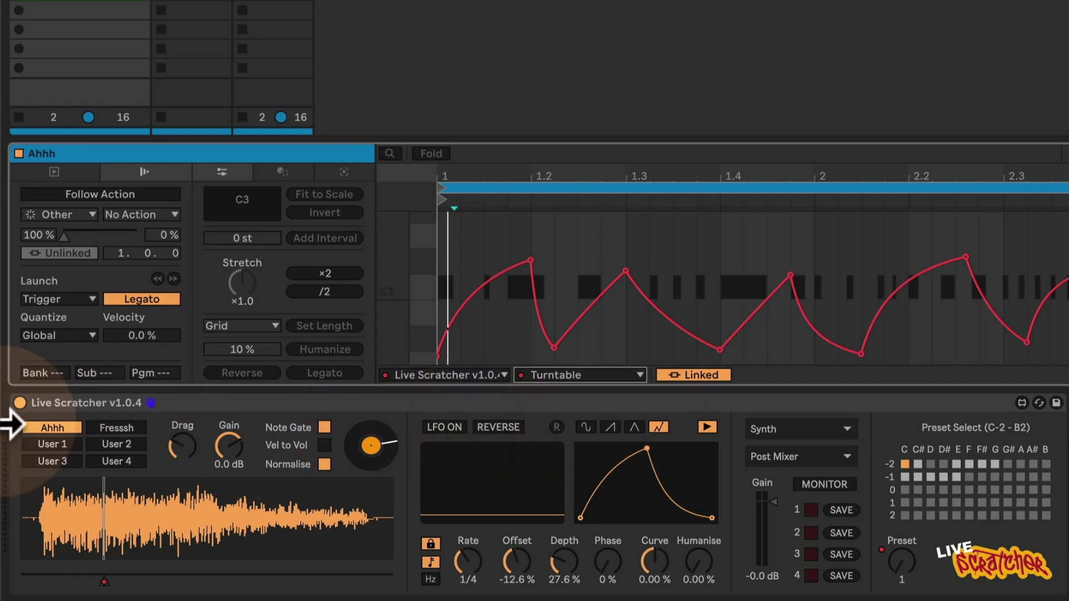
# Switch back and forth between the two built-in samples Ahhh and Fresssh, ending on Ahhh.
pyautogui.click(103, 428)
pyautogui.click(50, 431)
pyautogui.click(114, 431)
pyautogui.click(33, 429)
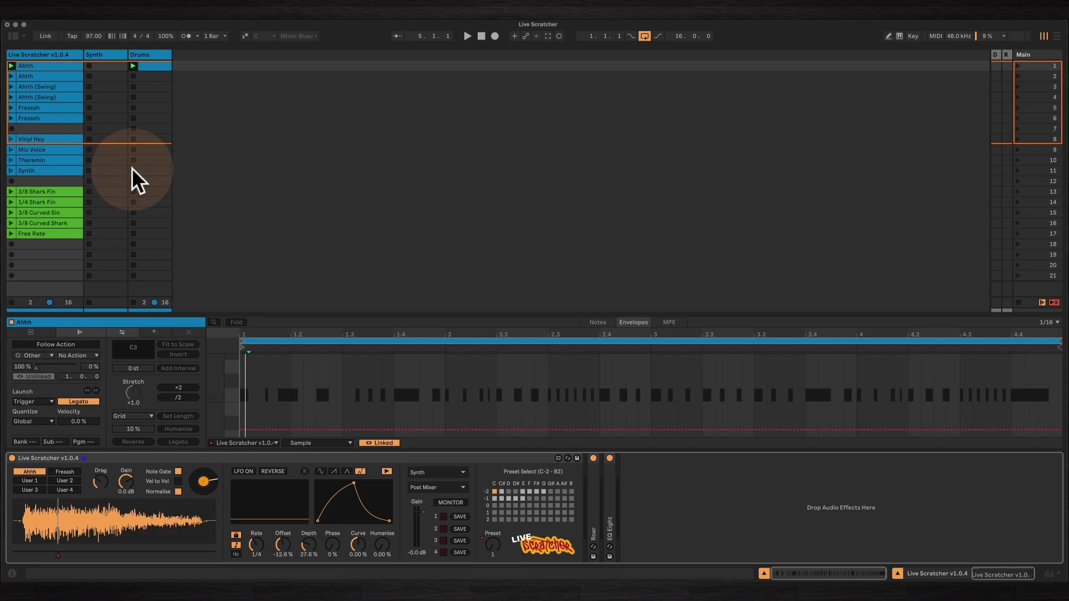
# Show the browser and open the current project's Samples folder down to the Recorded files.
pyautogui.click(11, 34)
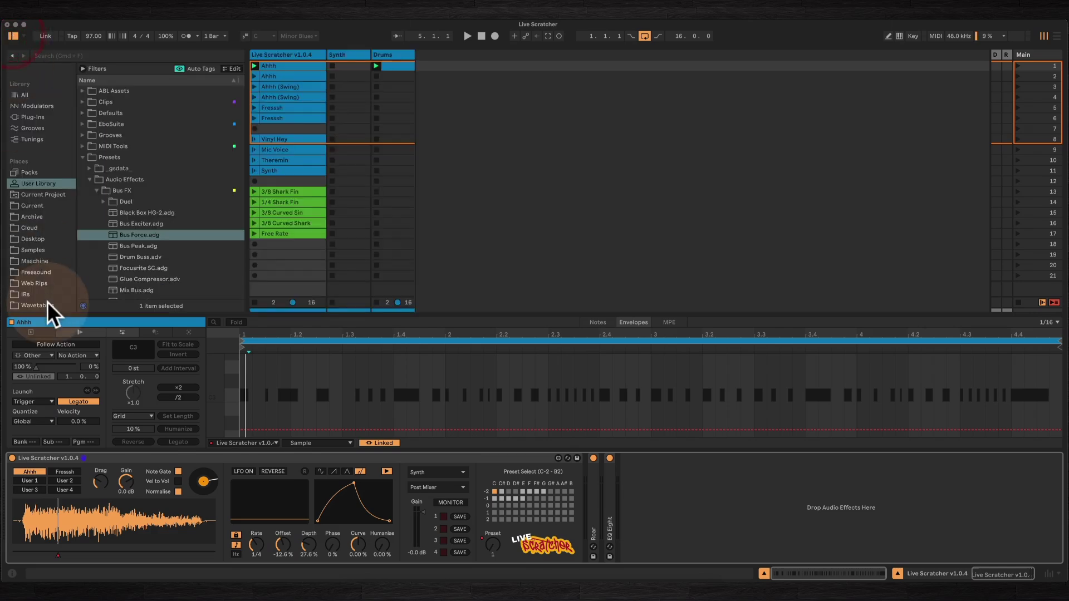
pyautogui.scroll(-2, 28, 236)
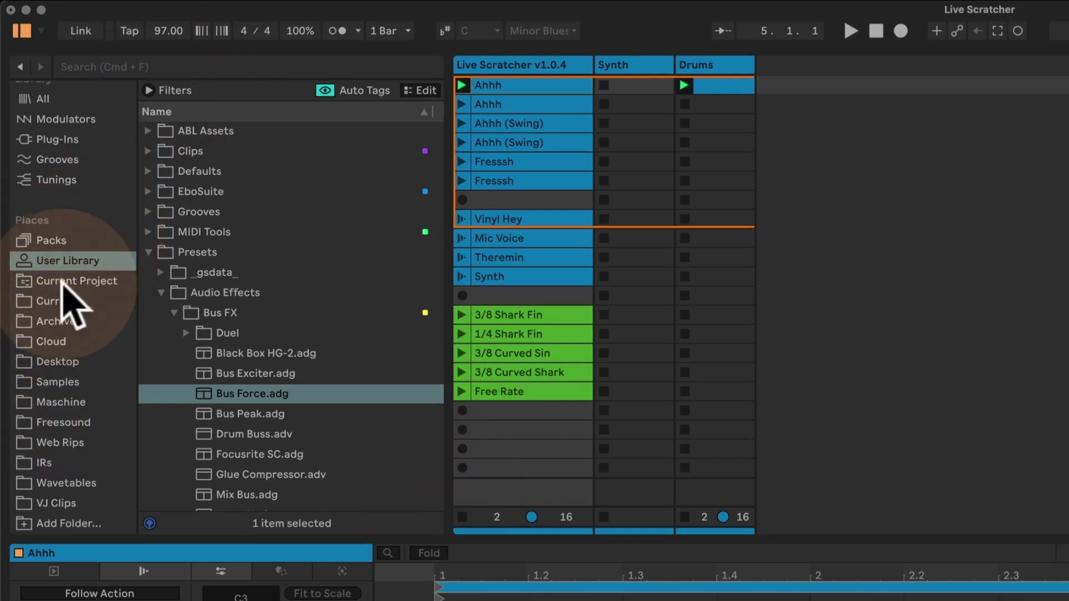
pyautogui.click(63, 281)
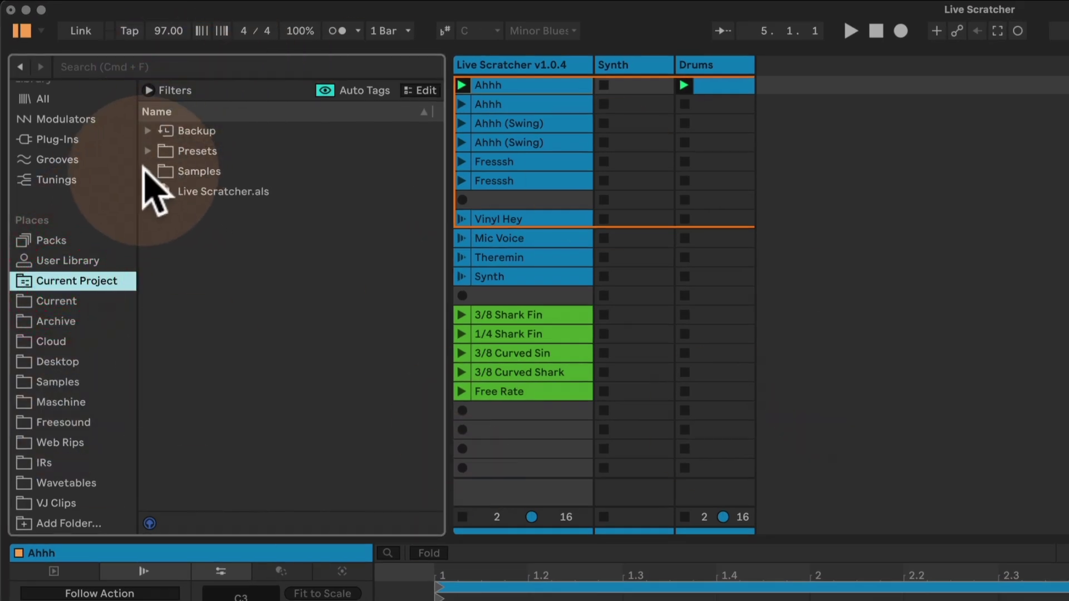
pyautogui.click(147, 170)
pyautogui.click(161, 191)
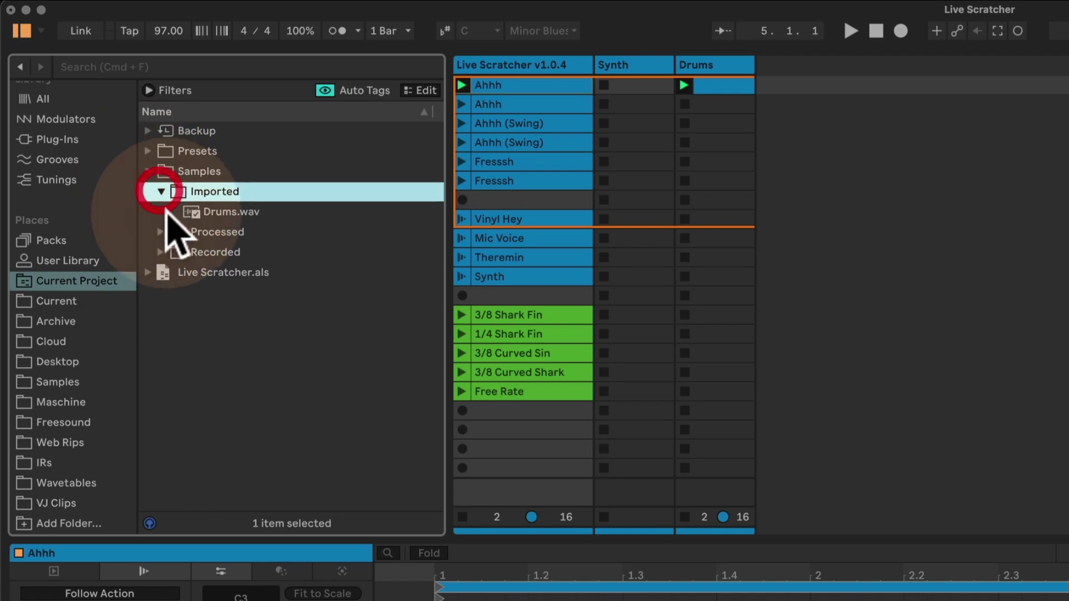
pyautogui.click(161, 252)
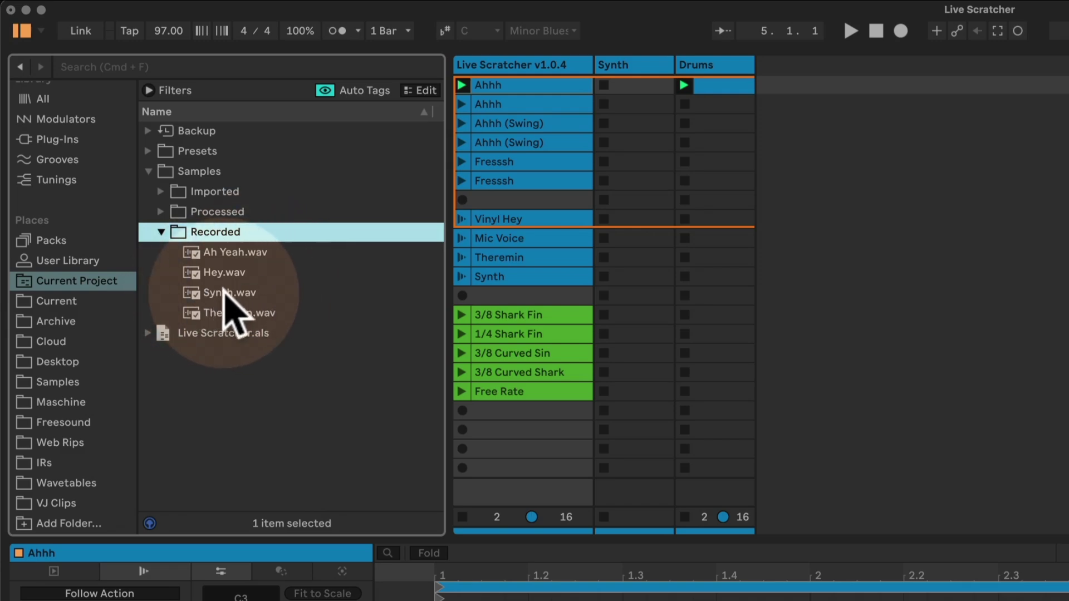
# Try to load Hey.wav from the Recorded folder onto the built-in Ahhh sample slot.
pyautogui.moveTo(221, 270); pyautogui.dragTo(53, 600)
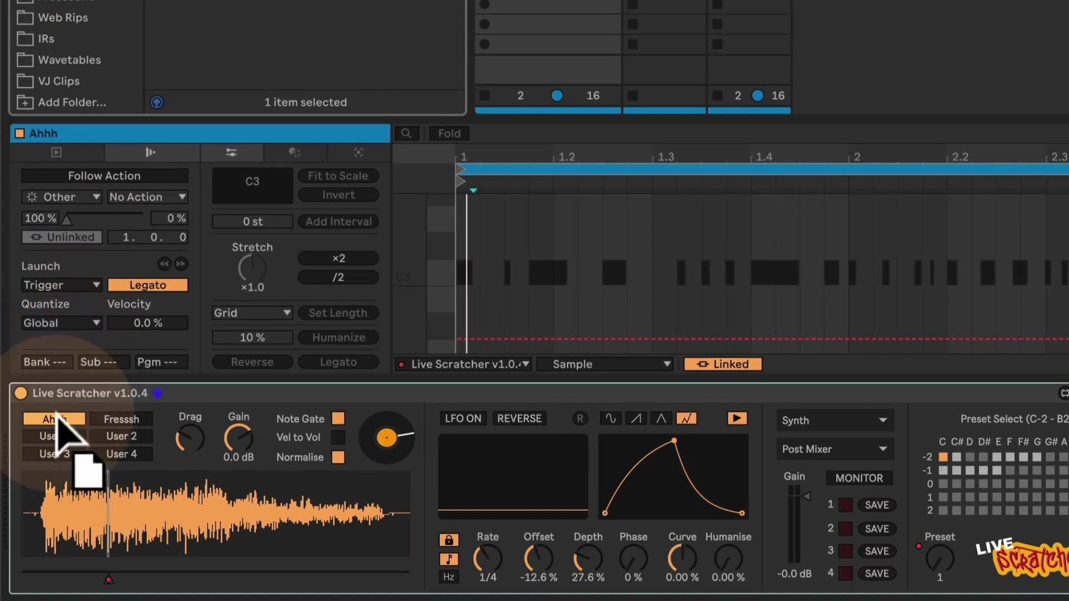
pyautogui.moveTo(56, 413)
pyautogui.mouseDown()
pyautogui.moveTo(55, 439)
pyautogui.moveTo(139, 418)
pyautogui.moveTo(59, 460)
pyautogui.moveTo(132, 402)
pyautogui.moveTo(54, 419)
pyautogui.mouseUp()
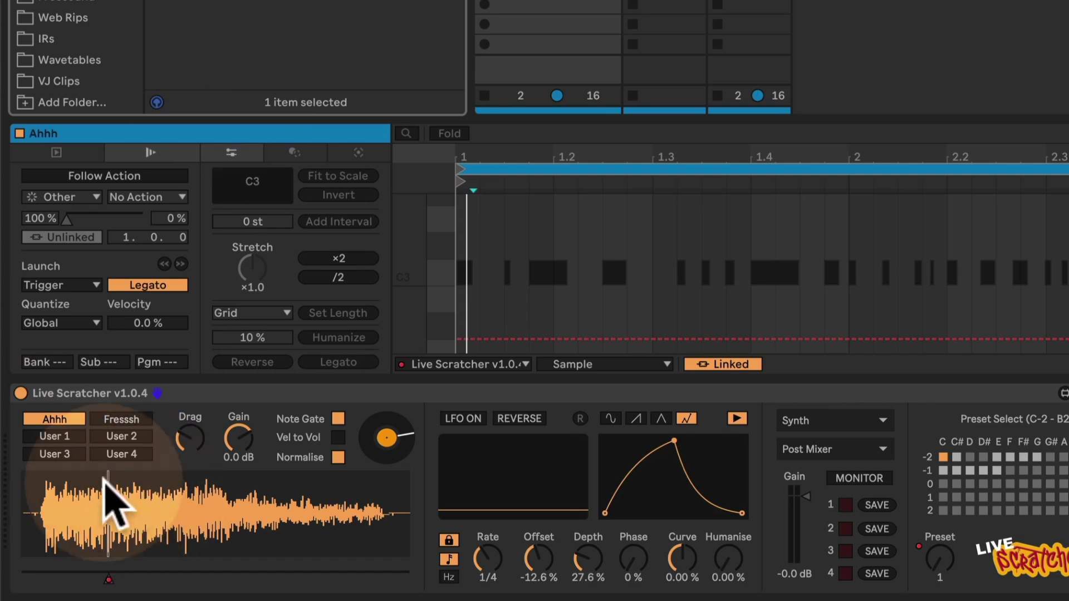
# Go through the user and built-in sample slots, leave User 1 selected, and hide the browser.
pyautogui.click(63, 435)
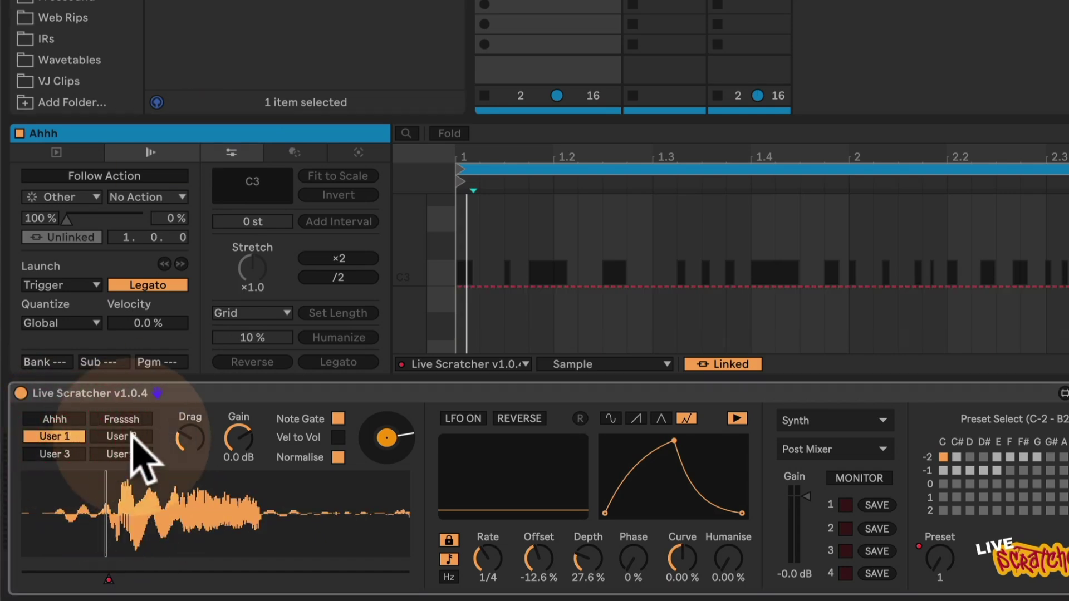
pyautogui.click(132, 439)
pyautogui.click(61, 456)
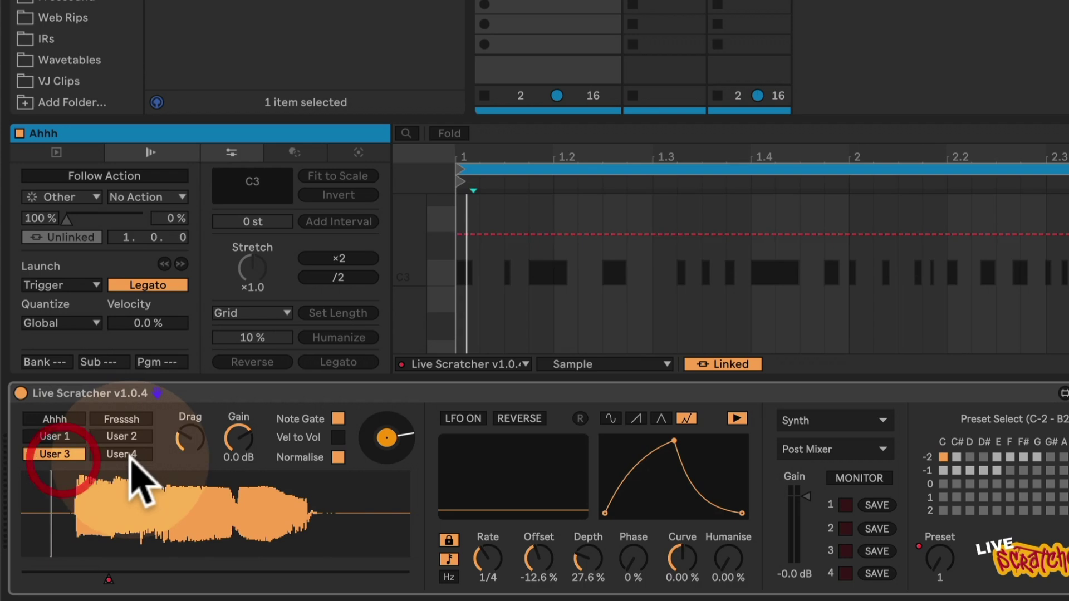
pyautogui.click(54, 437)
pyautogui.click(124, 436)
pyautogui.click(54, 436)
pyautogui.click(54, 419)
pyautogui.click(128, 419)
pyautogui.click(61, 437)
pyautogui.hotkey('ctrl', 'alt', 'b')
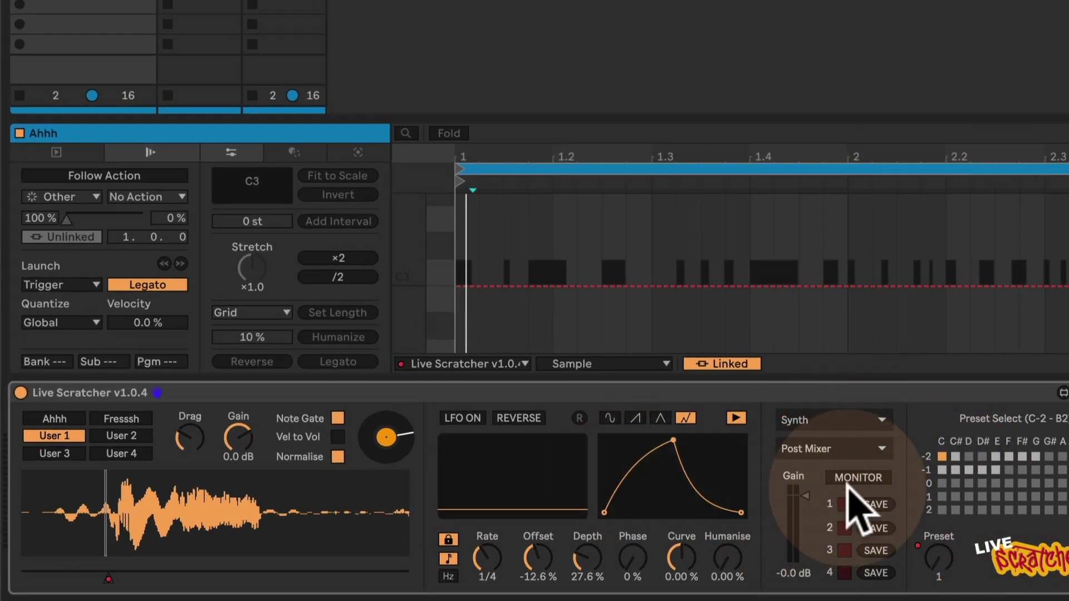
# Toggle the display of Live Scratcher's sampling input and preset sections off and on again.
pyautogui.click(736, 418)
pyautogui.click(737, 418)
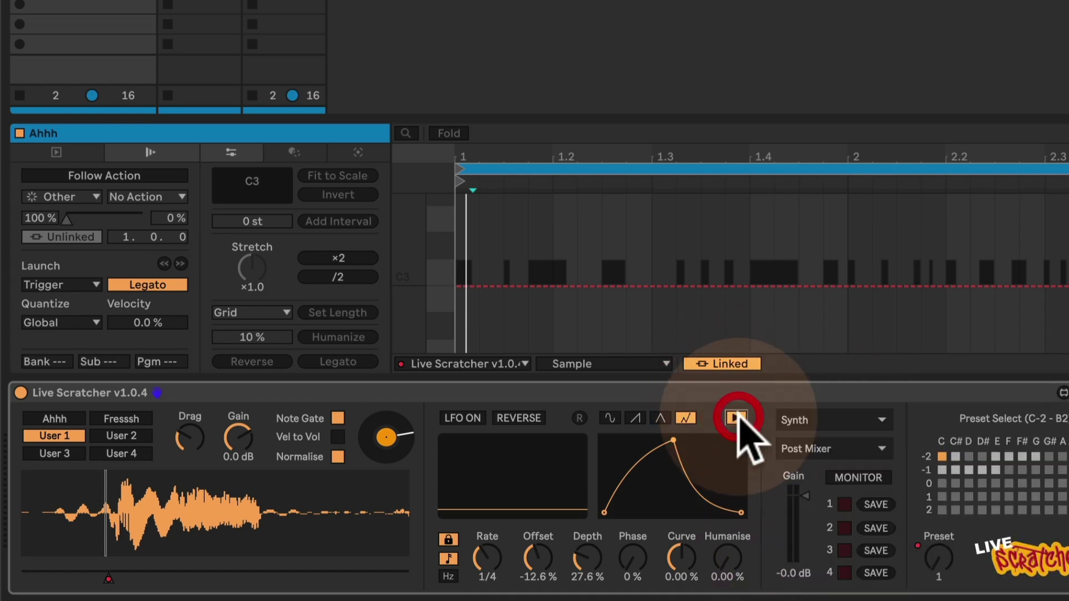
pyautogui.click(736, 418)
pyautogui.click(736, 417)
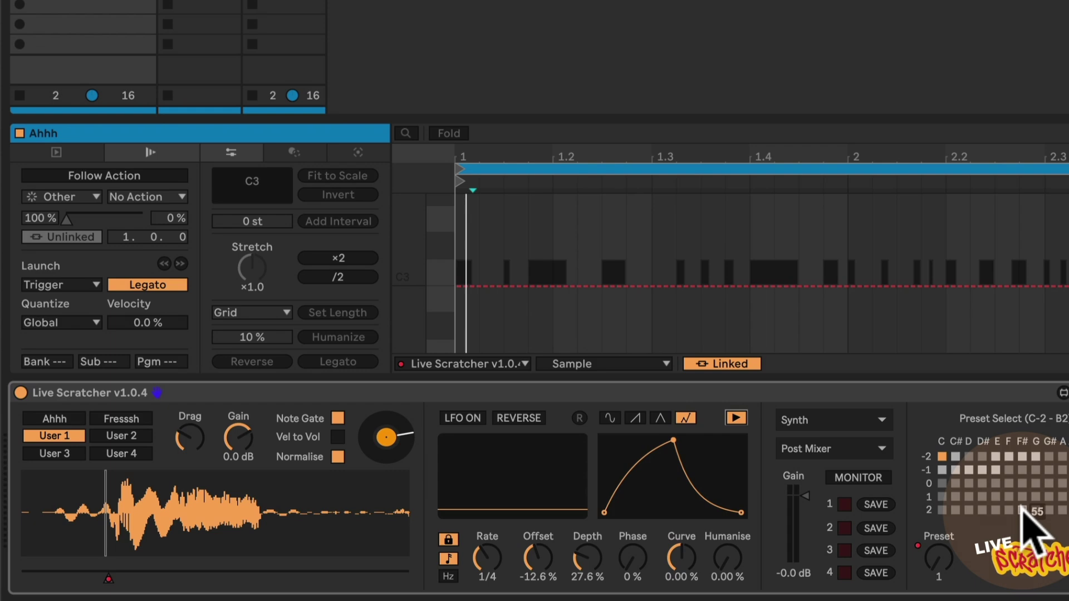
# Check the Synth input source selection and set the sampling input gain to -1.8 dB.
pyautogui.click(814, 426)
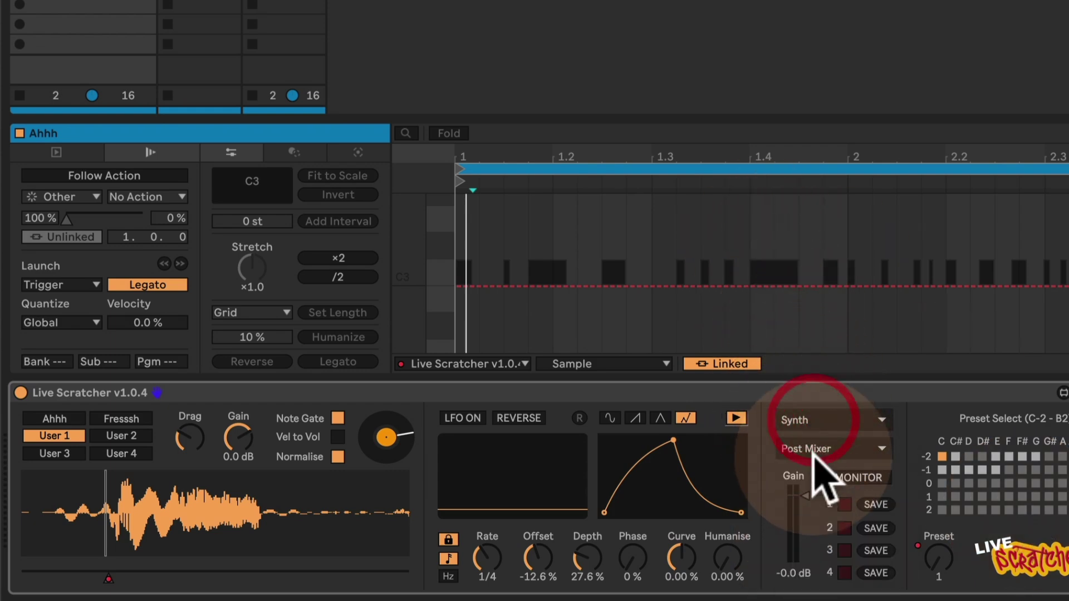
pyautogui.moveTo(812, 504)
pyautogui.mouseDown()
pyautogui.moveTo(812, 551)
pyautogui.moveTo(805, 501)
pyautogui.moveTo(804, 514)
pyautogui.mouseUp()
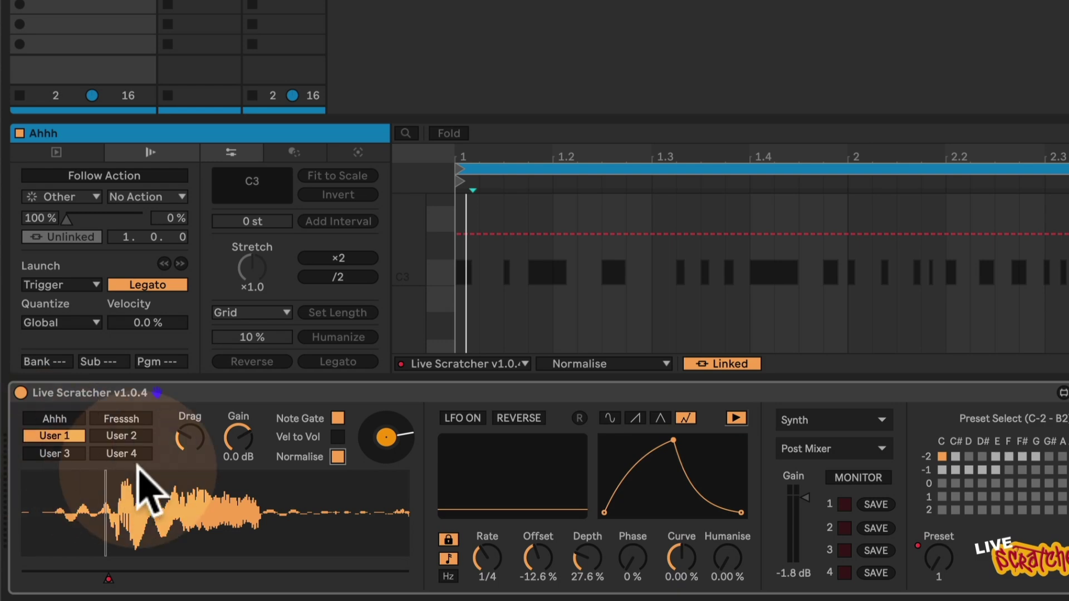
# Switch to Ahhh and back to User 1, and open the save dialog for recording slot 1 without saving.
pyautogui.click(58, 418)
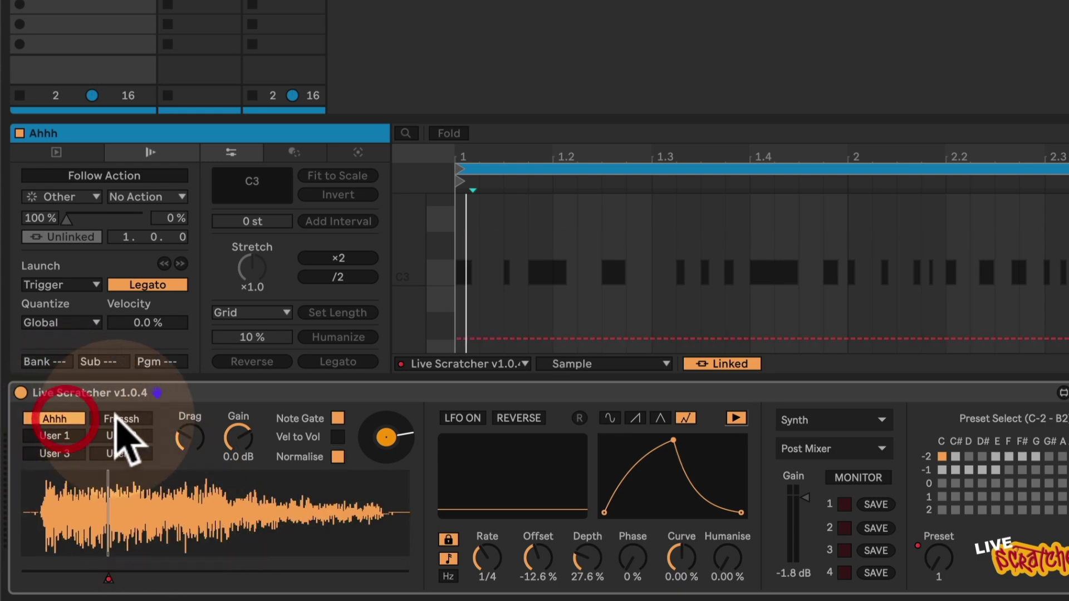
pyautogui.click(55, 436)
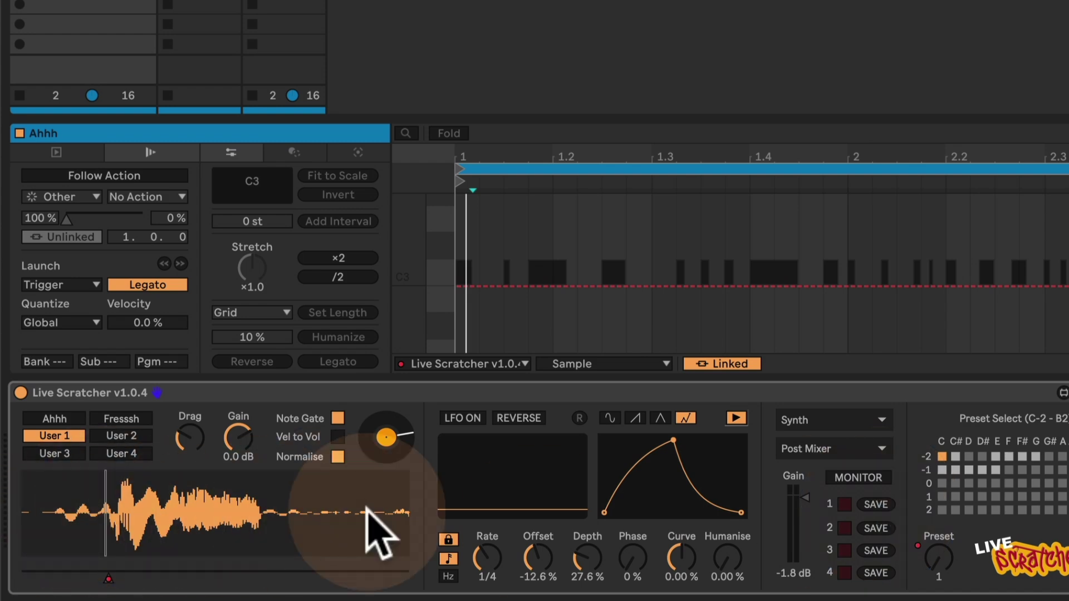
pyautogui.click(877, 501)
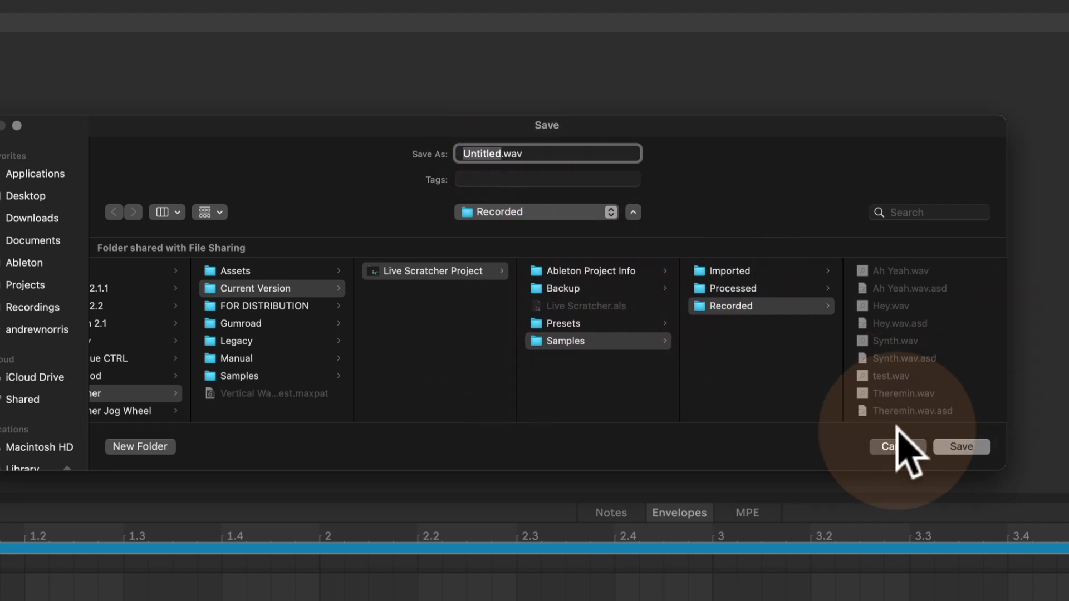
pyautogui.click(896, 446)
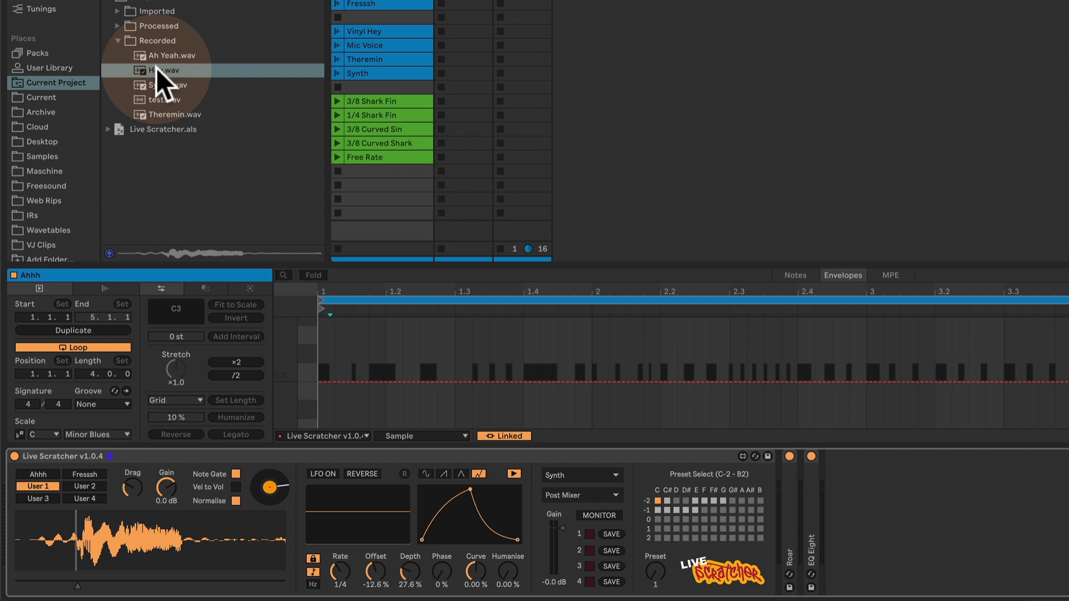
# Load Hey.wav from the project's Recorded folder into the User 1 sample slot.
pyautogui.moveTo(157, 68); pyautogui.dragTo(46, 490)
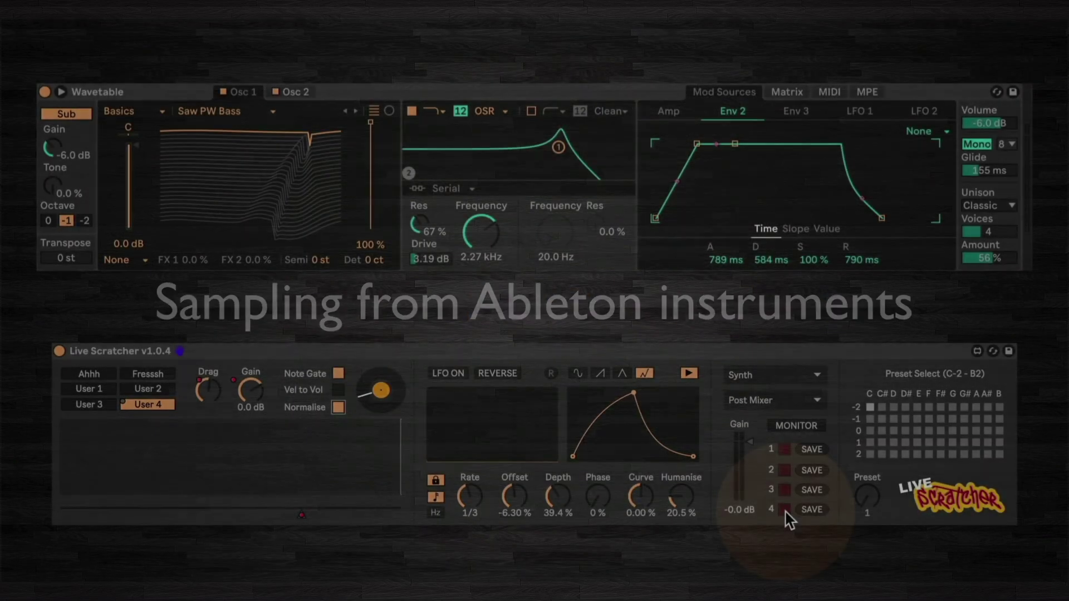
# Record the Wavetable synth's output into user sample slot 4.
pyautogui.click(785, 511)
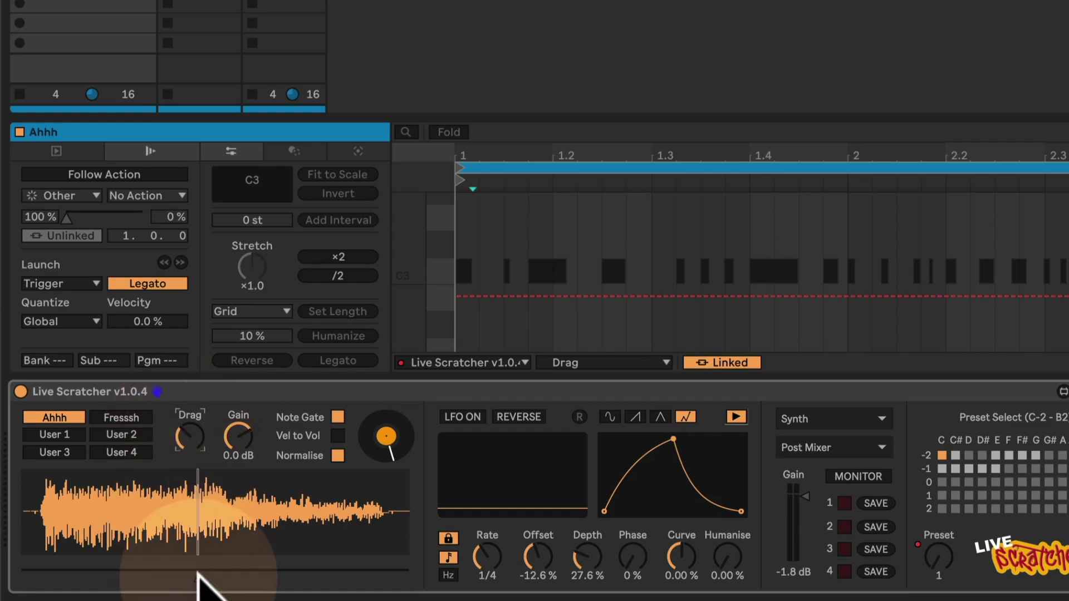
# Turn the Drag dial down and up to its maximum, and scratch through the Ahhh sample with the playback position slider.
pyautogui.moveTo(194, 446); pyautogui.dragTo(194, 556)
pyautogui.moveTo(192, 445); pyautogui.dragTo(172, 299)
pyautogui.click(188, 571)
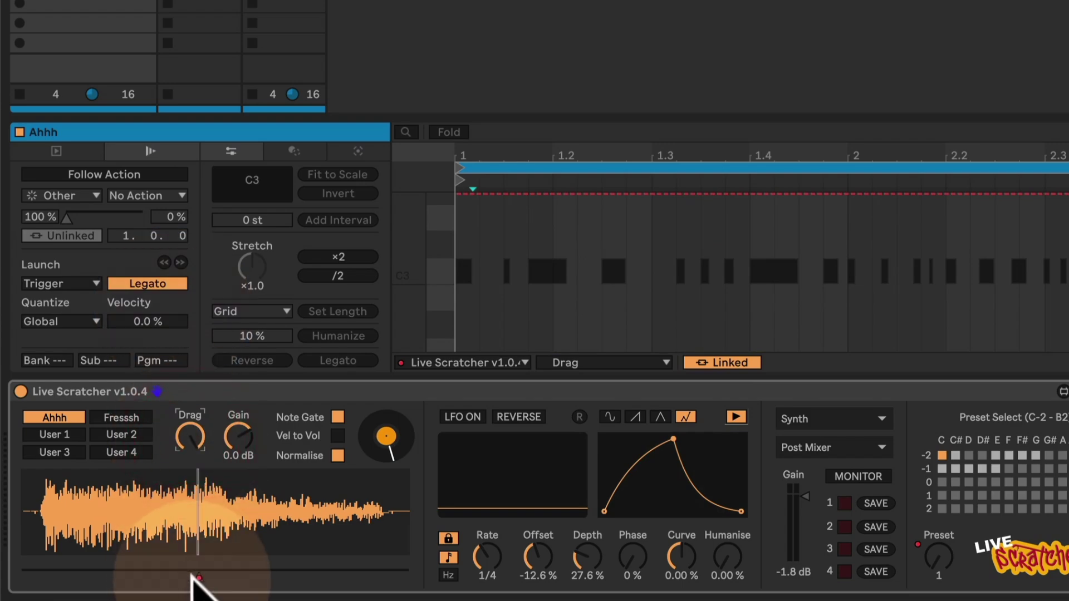
pyautogui.moveTo(188, 573); pyautogui.dragTo(47, 573)
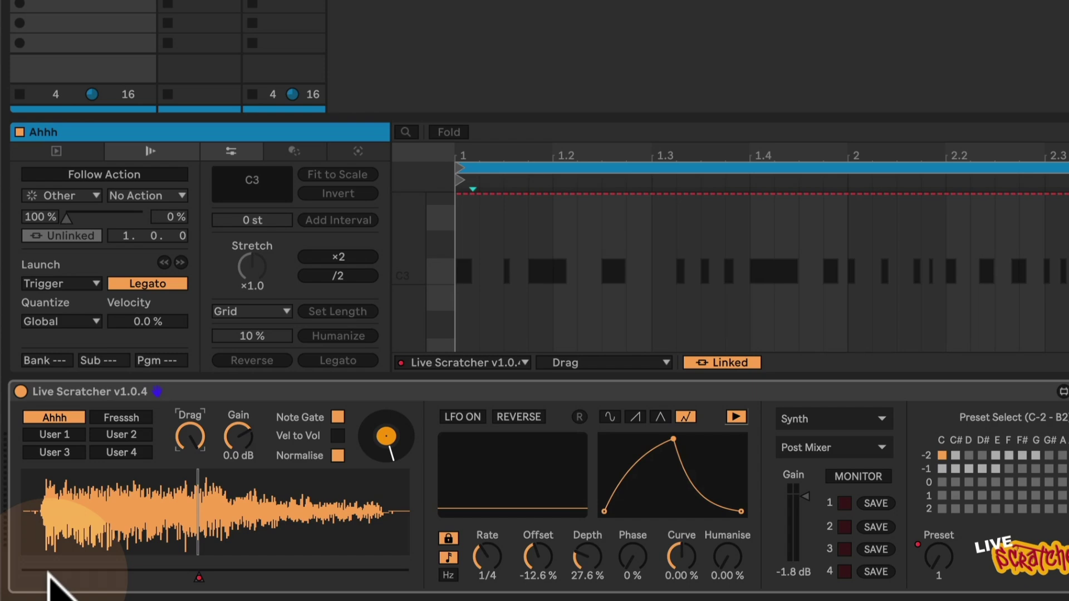
pyautogui.moveTo(49, 575); pyautogui.dragTo(142, 568)
pyautogui.click(233, 437)
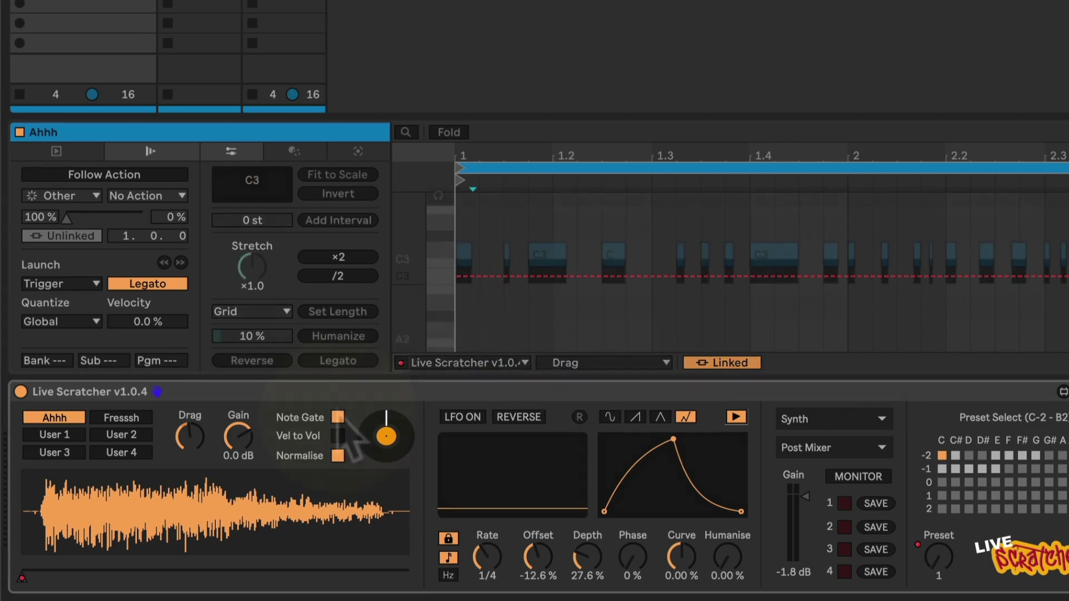
pyautogui.click(668, 155)
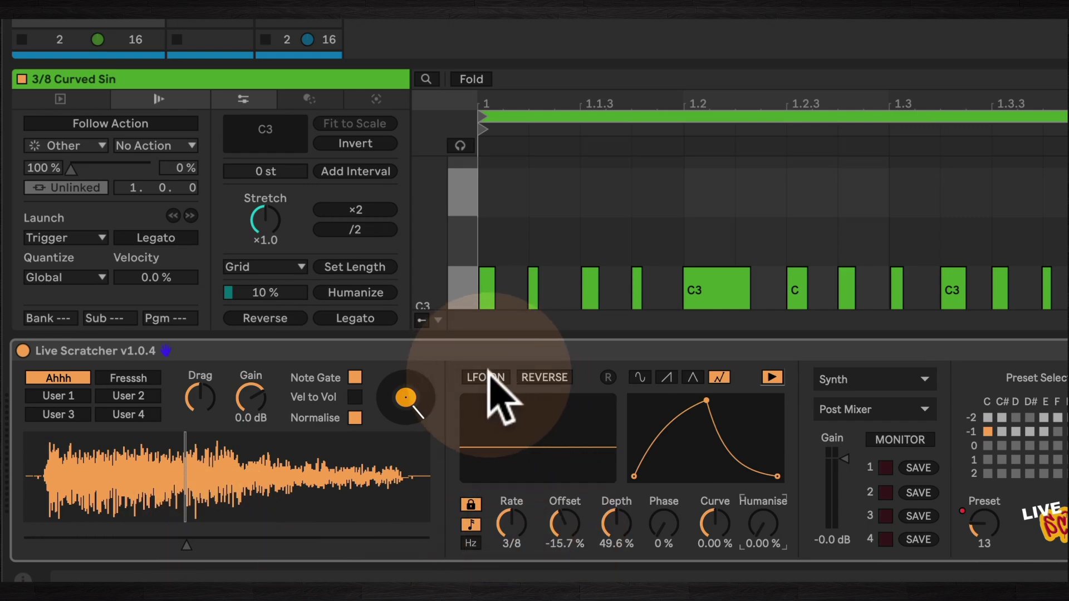
# Turn the LFO on and edit its custom waveform by moving the peak, adding and deleting a breakpoint, and bending the rising segment.
pyautogui.click(487, 377)
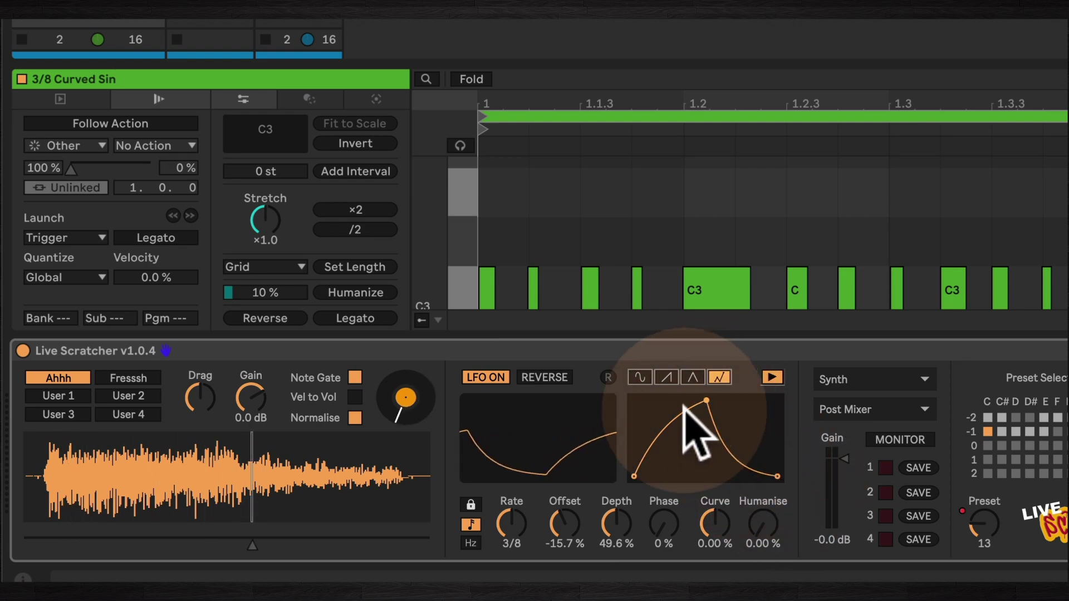
pyautogui.click(711, 397)
pyautogui.click(660, 431)
pyautogui.click(649, 420)
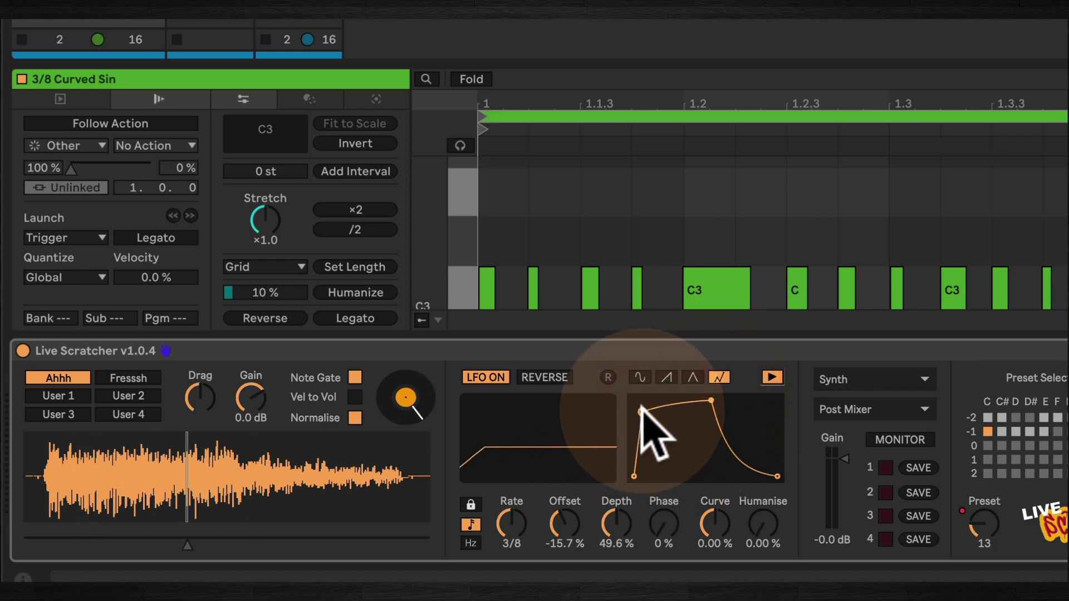
pyautogui.keyDown('shift'); pyautogui.click(649, 421); pyautogui.keyUp('shift')
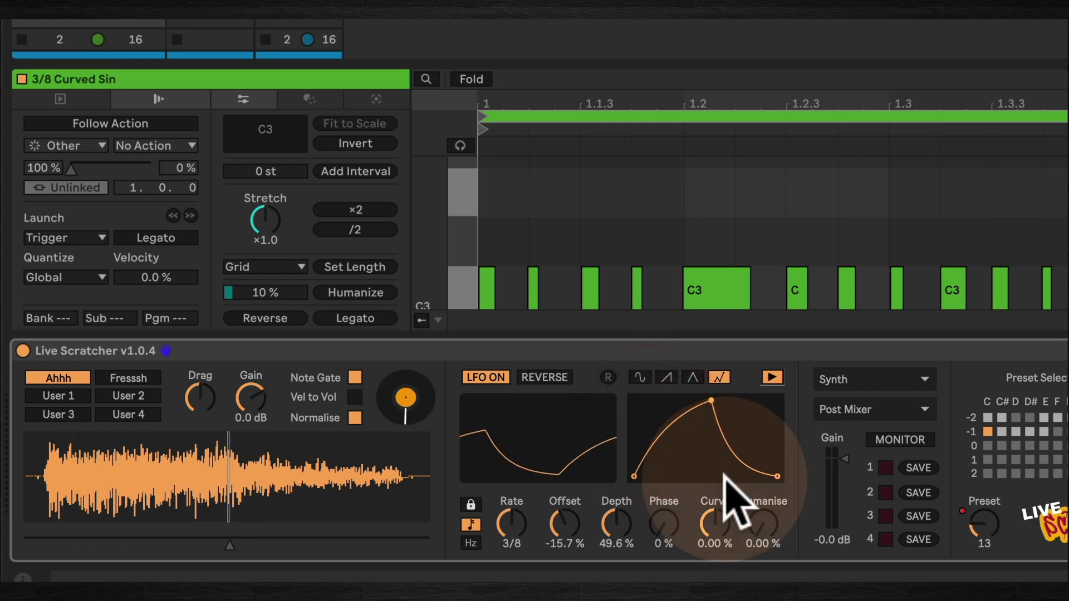
pyautogui.moveTo(665, 436); pyautogui.dragTo(679, 409)
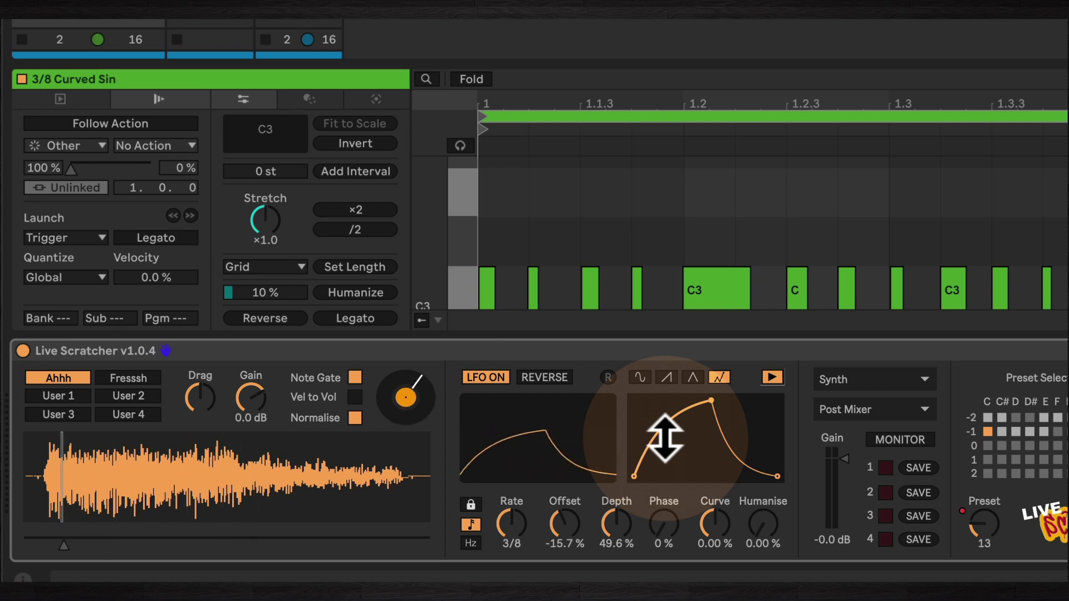
# Toggle the LFO off and on, and audition its sine and triangle waveforms before selecting the ramp waveform.
pyautogui.click(482, 377)
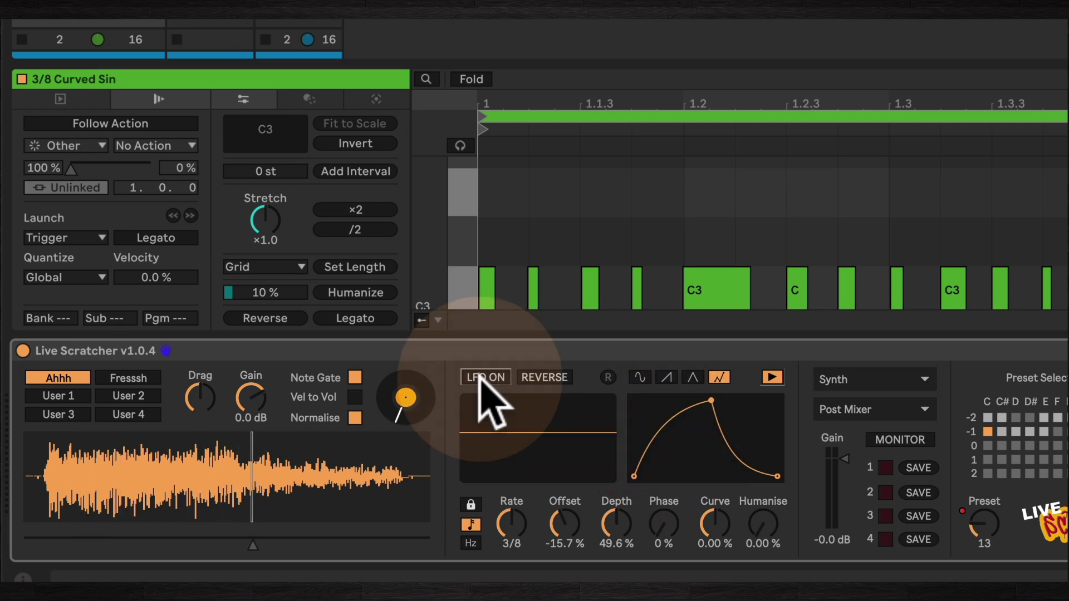
pyautogui.click(482, 378)
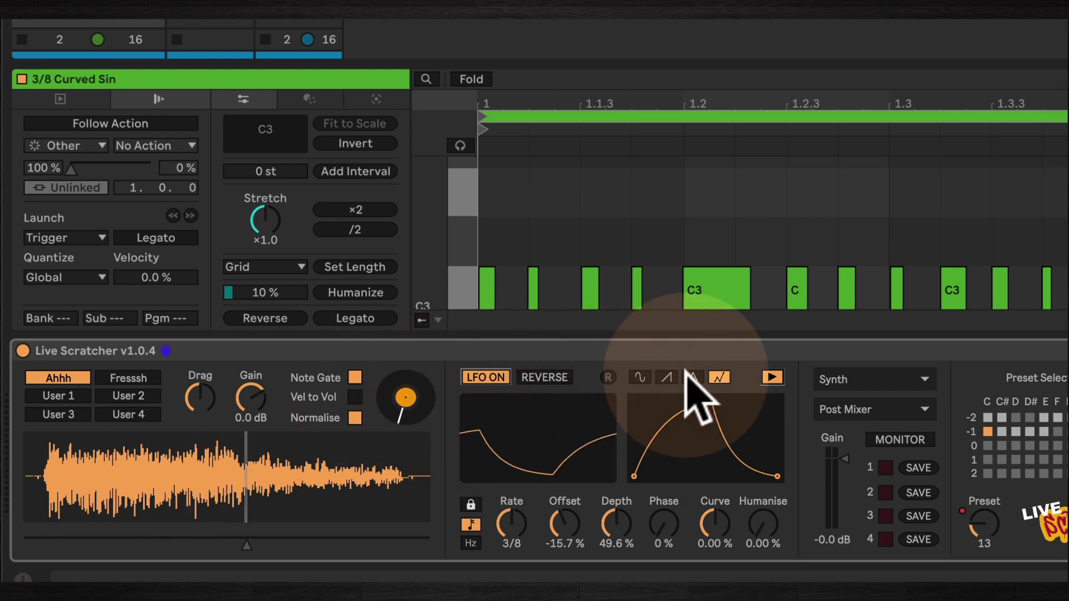
pyautogui.click(641, 377)
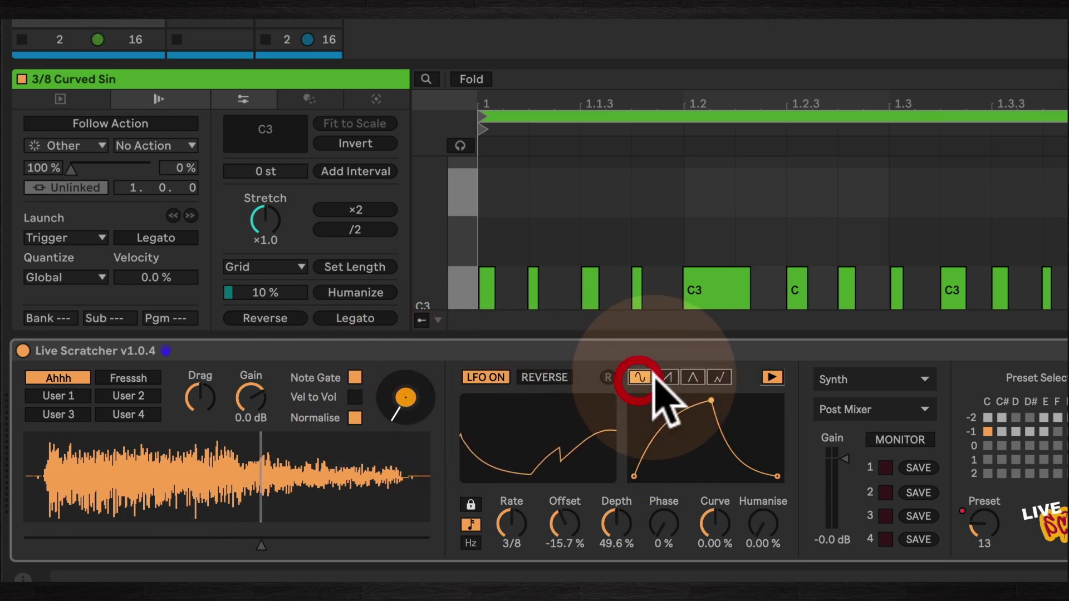
pyautogui.click(693, 377)
pyautogui.click(640, 378)
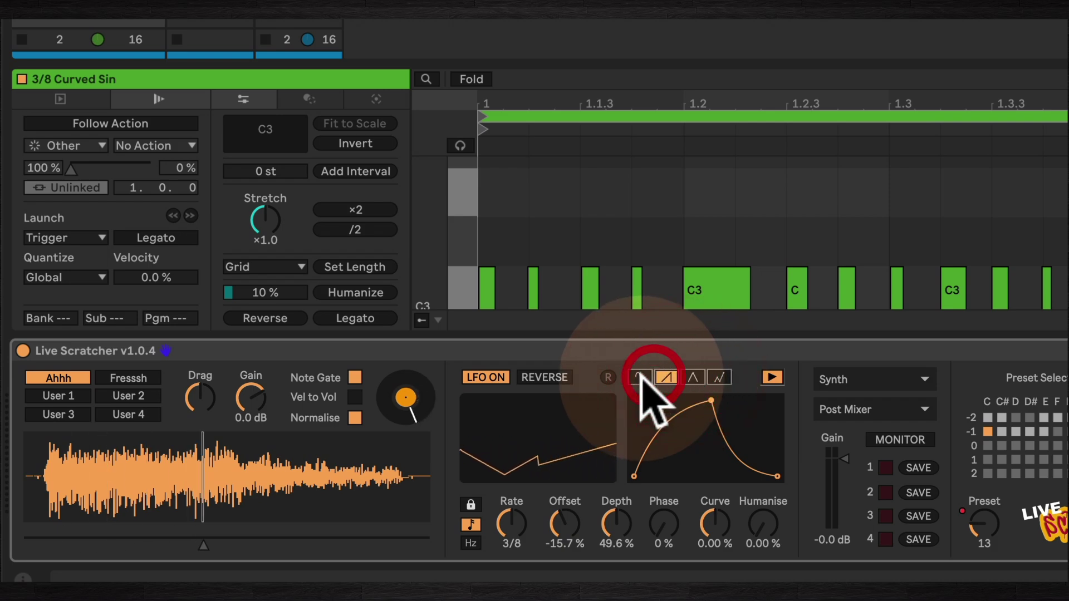
pyautogui.click(667, 379)
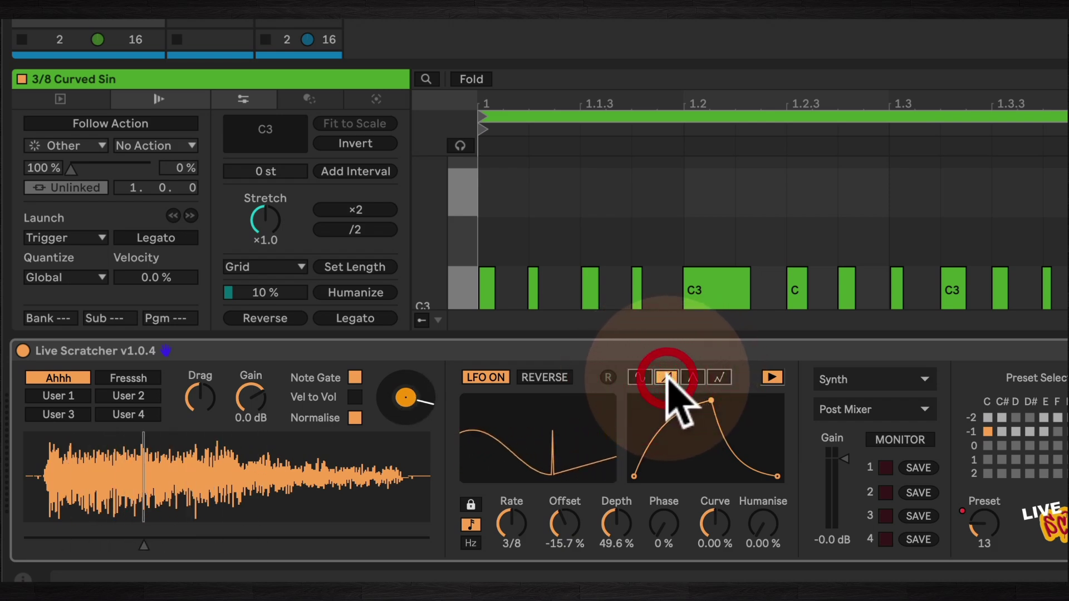
# Try the LFO's Reverse option on and off, and try the R retrigger in tempo-synced mode.
pyautogui.click(544, 377)
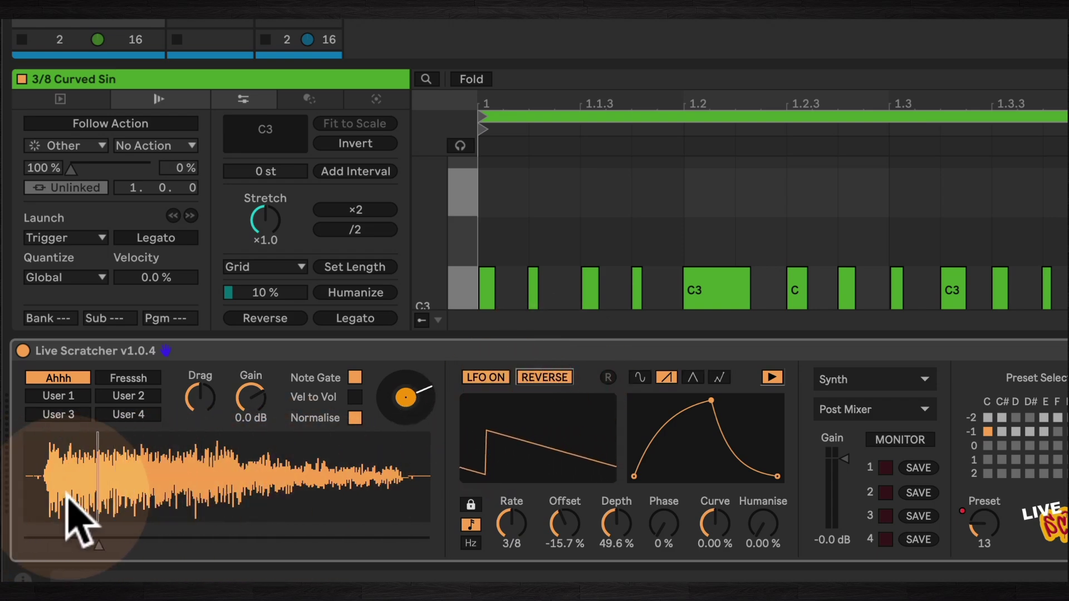
pyautogui.click(546, 377)
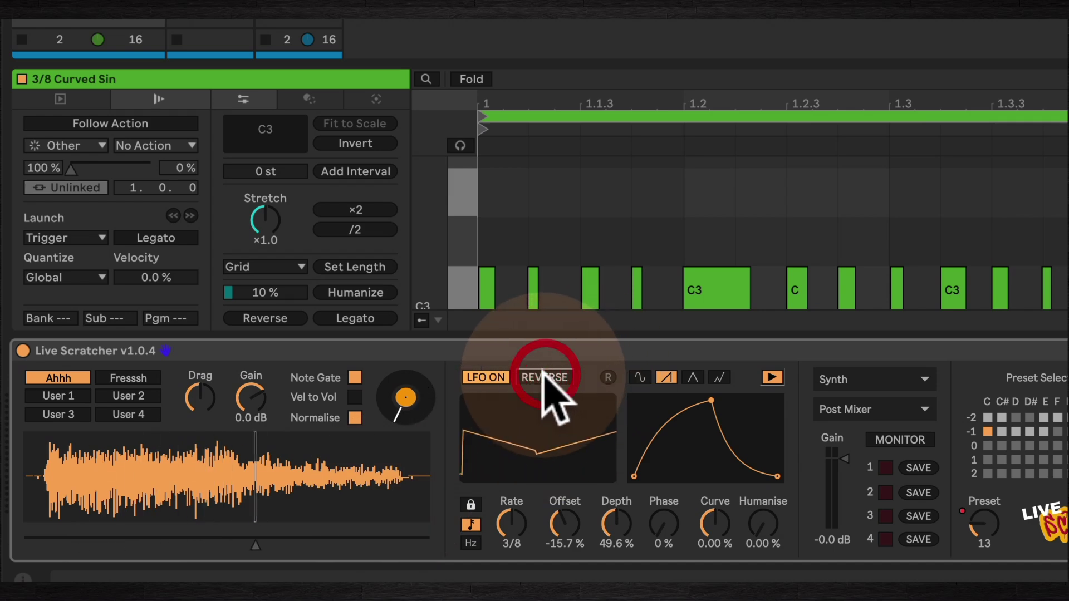
pyautogui.click(608, 374)
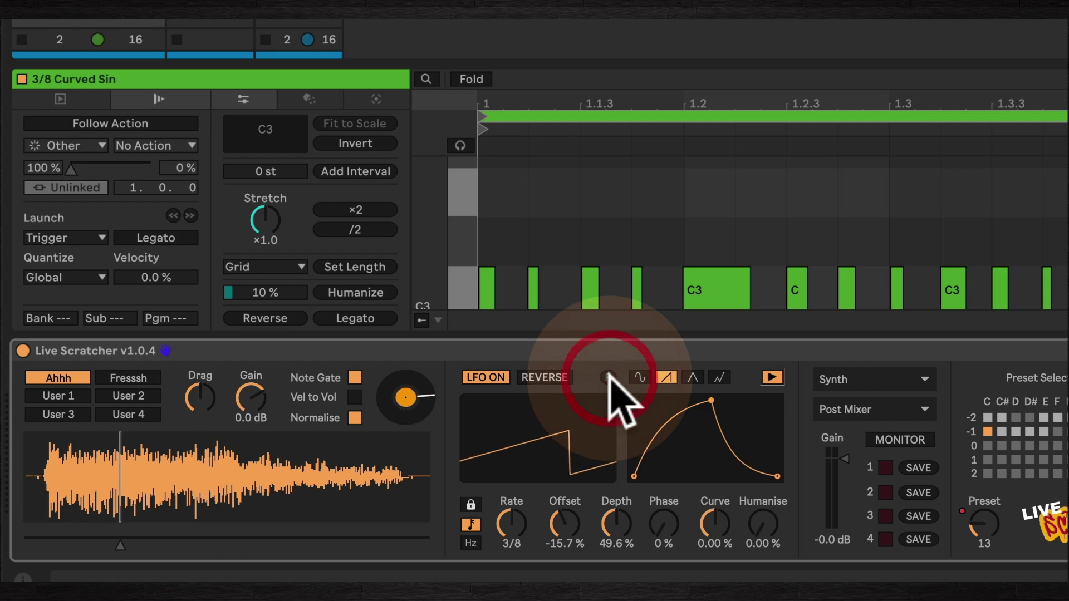
pyautogui.click(608, 377)
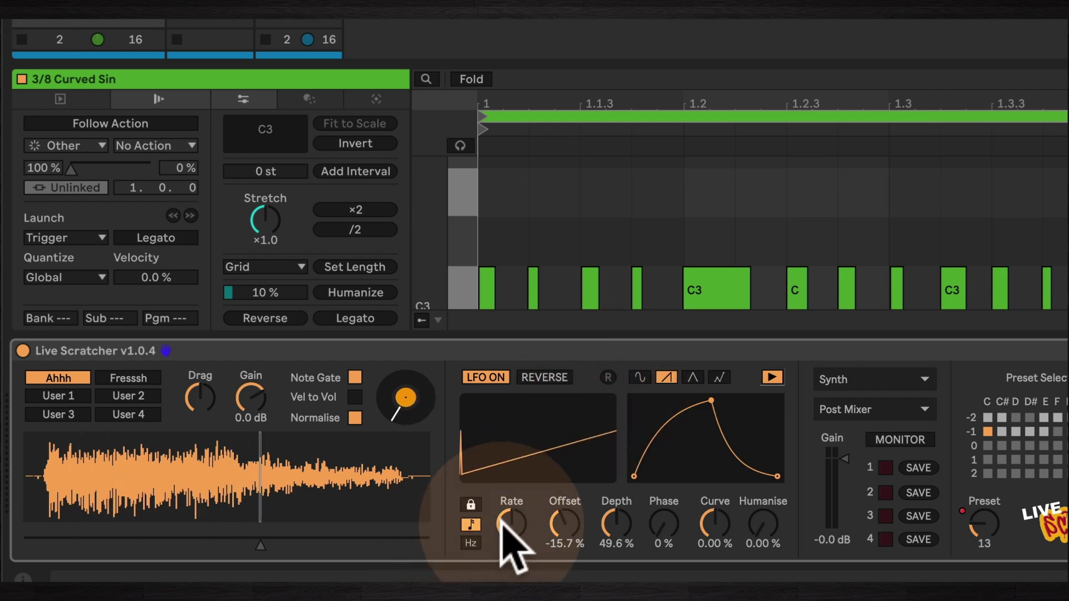
# Switch the LFO rate to Hz mode, set it to 1.06 Hz and retrigger the waveform.
pyautogui.click(471, 543)
pyautogui.moveTo(513, 526); pyautogui.dragTo(525, 480)
pyautogui.click(608, 379)
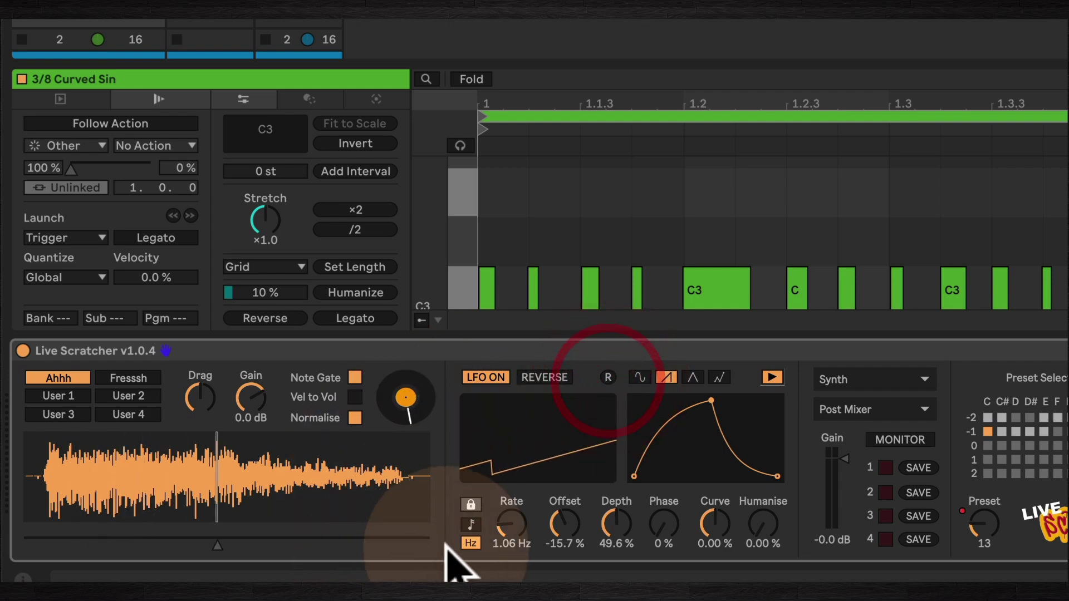
# Try synced LFO rates up to 1/2, and return to Hz mode with the rate at 1.77 Hz.
pyautogui.click(470, 524)
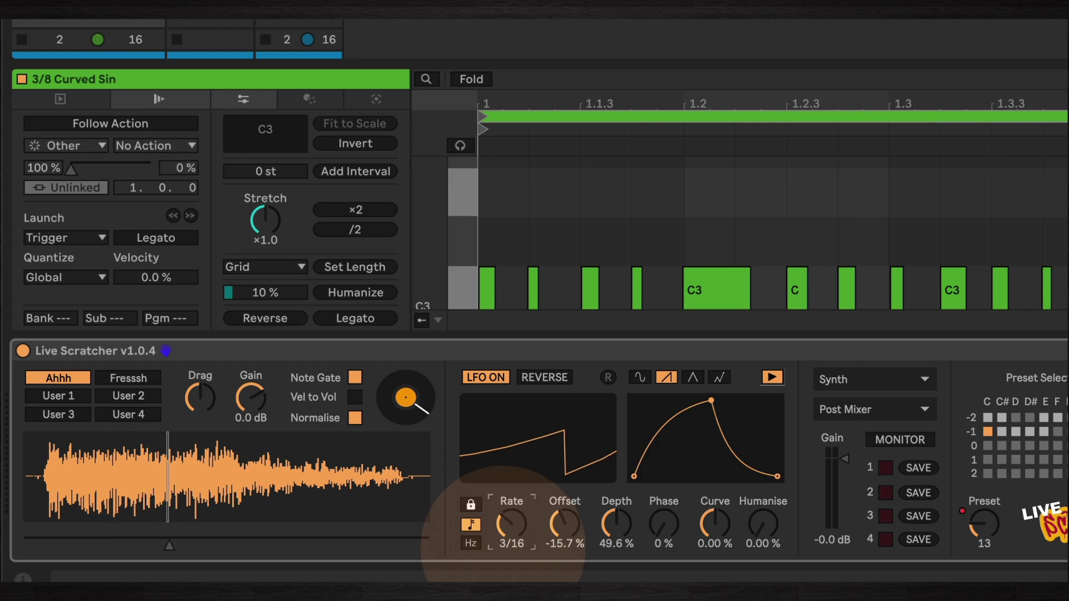
pyautogui.moveTo(508, 532); pyautogui.dragTo(466, 548)
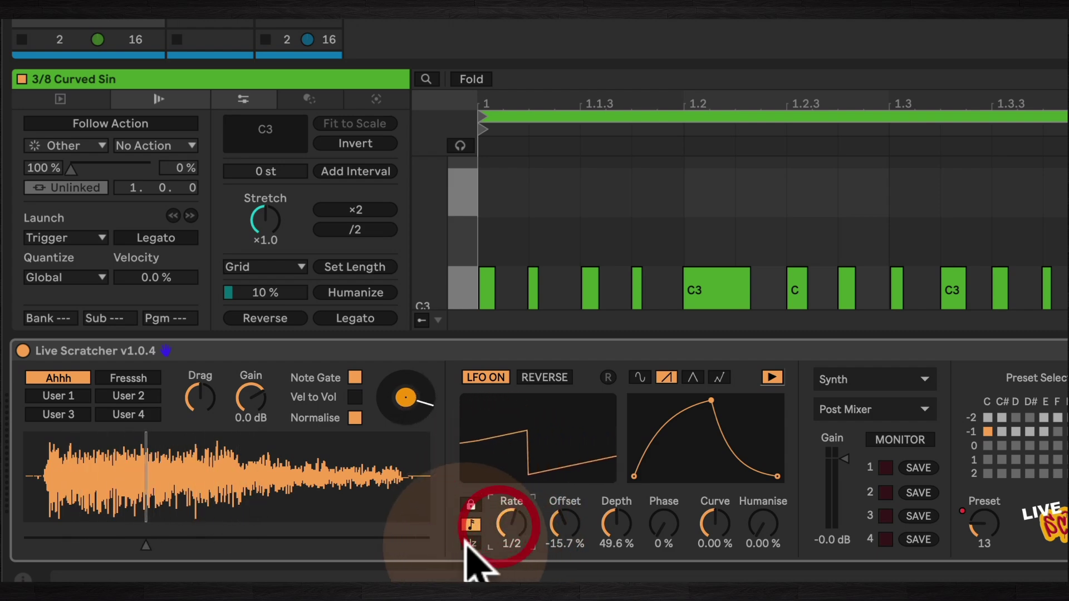
pyautogui.click(471, 543)
pyautogui.moveTo(504, 485)
pyautogui.mouseDown()
pyautogui.moveTo(490, 511)
pyautogui.moveTo(501, 520)
pyautogui.moveTo(503, 474)
pyautogui.moveTo(495, 523)
pyautogui.moveTo(501, 507)
pyautogui.mouseUp()
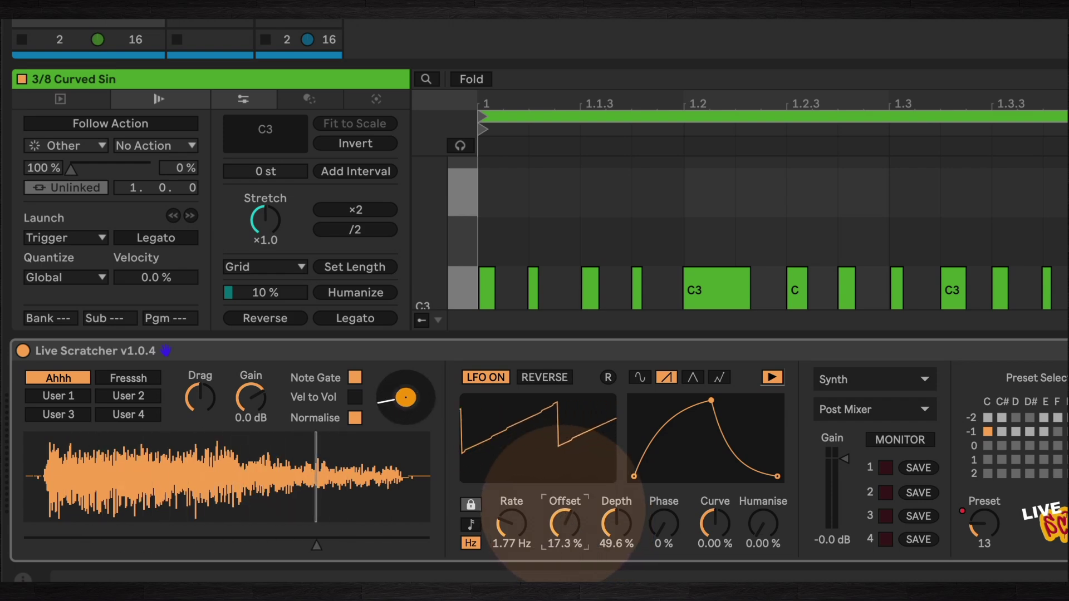
# Sweep the LFO Offset and reset it to 0 %, and try Depth at 100 % before lowering it to 39.4 %.
pyautogui.moveTo(563, 504); pyautogui.dragTo(616, 529)
pyautogui.click(573, 535)
pyautogui.doubleClick(565, 524)
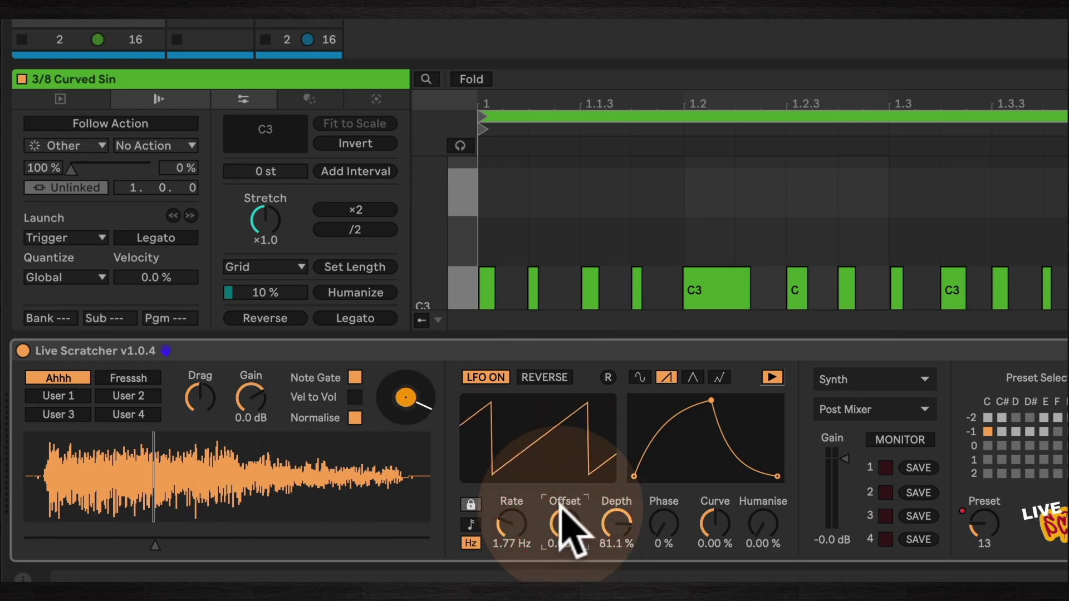
pyautogui.doubleClick(616, 523)
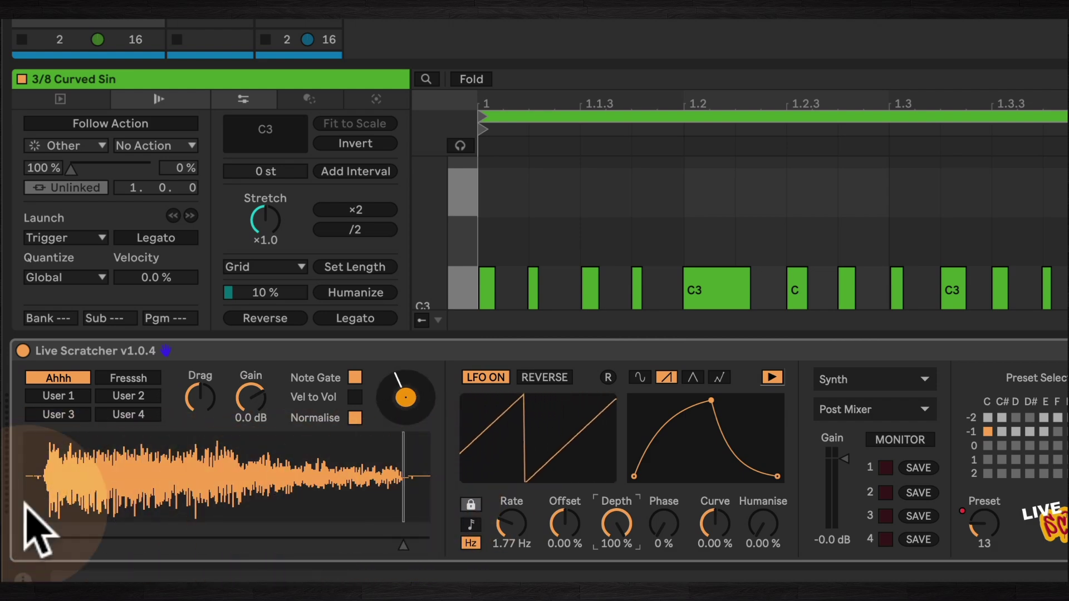
pyautogui.moveTo(617, 532); pyautogui.dragTo(617, 565)
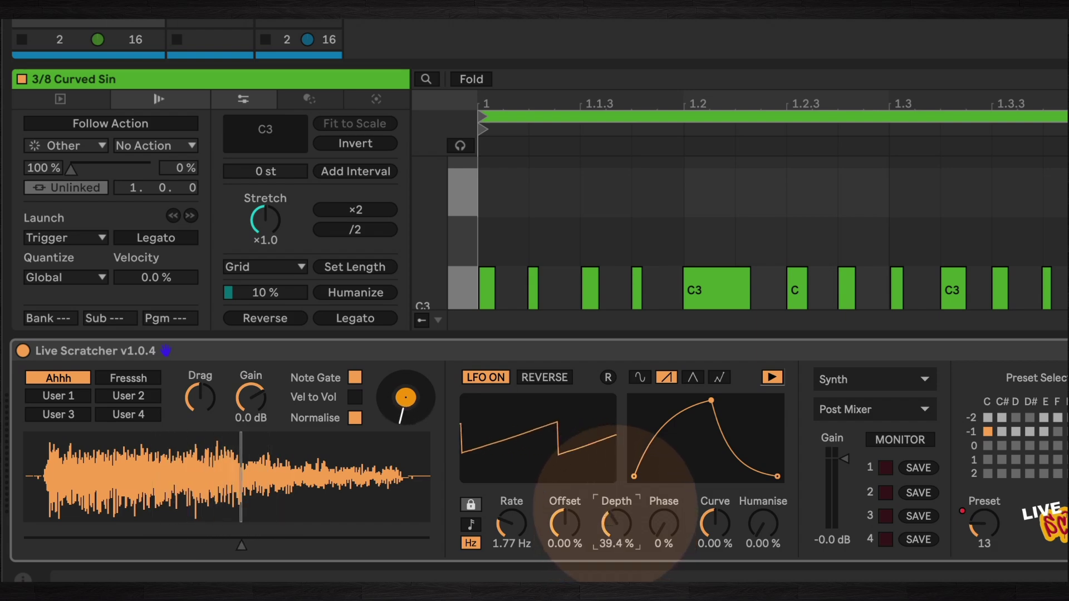
# Sweep the LFO Curve up to 72.4 % and back to -1.57 %, and raise Humanise to about 18 %.
pyautogui.click(674, 524)
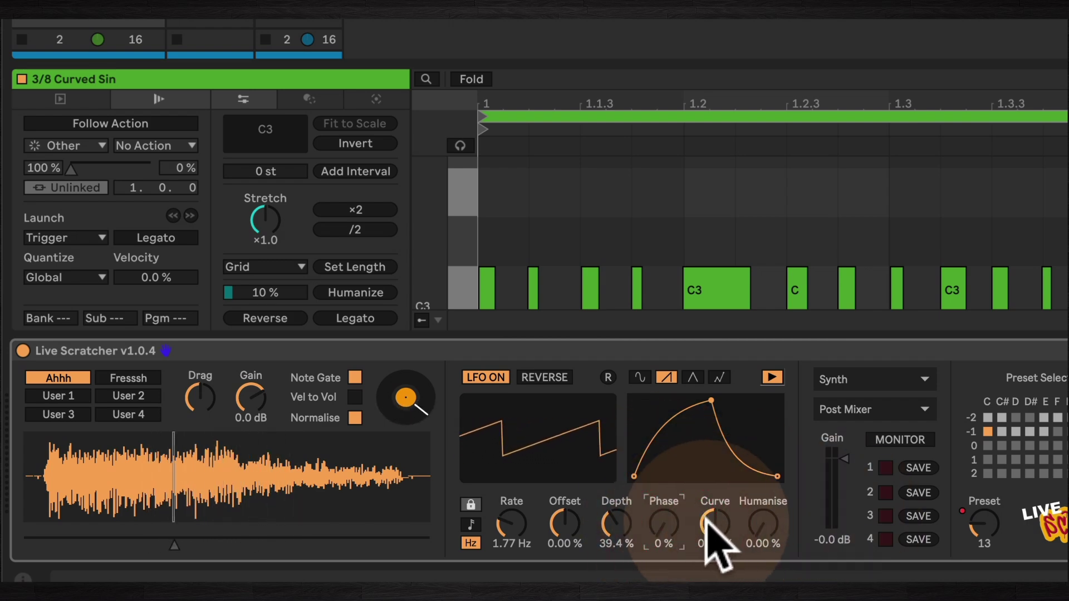
pyautogui.moveTo(714, 529); pyautogui.dragTo(715, 456)
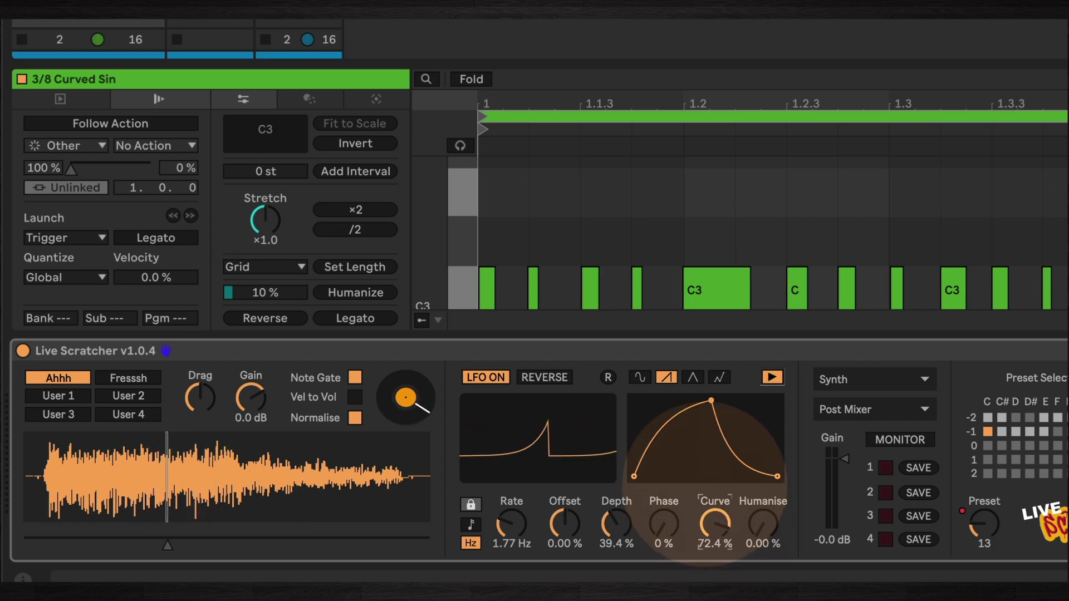
pyautogui.moveTo(714, 451); pyautogui.dragTo(705, 522)
pyautogui.moveTo(766, 538); pyautogui.dragTo(759, 527)
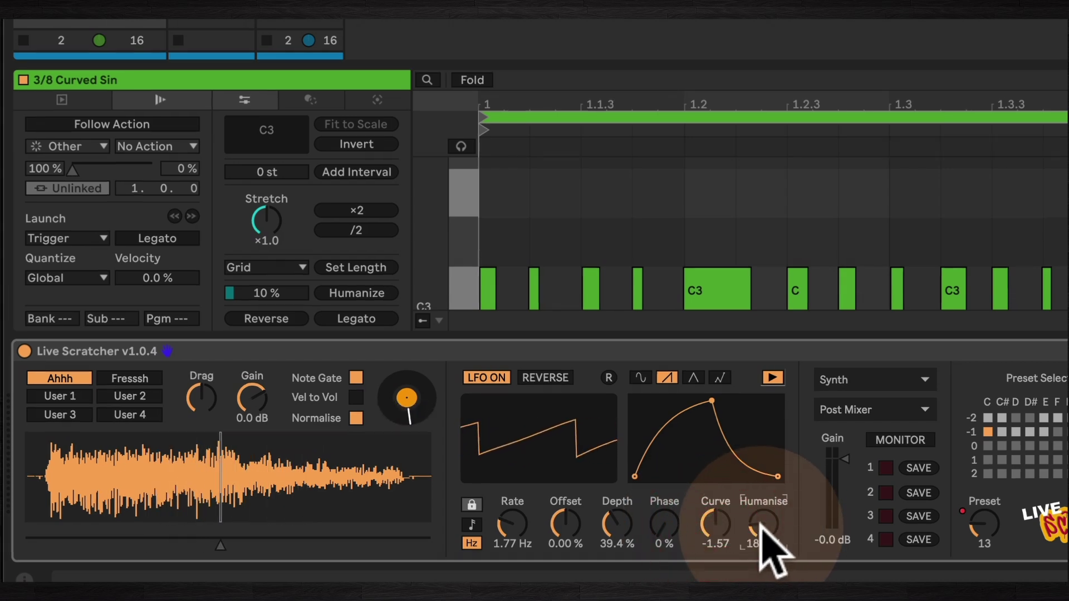
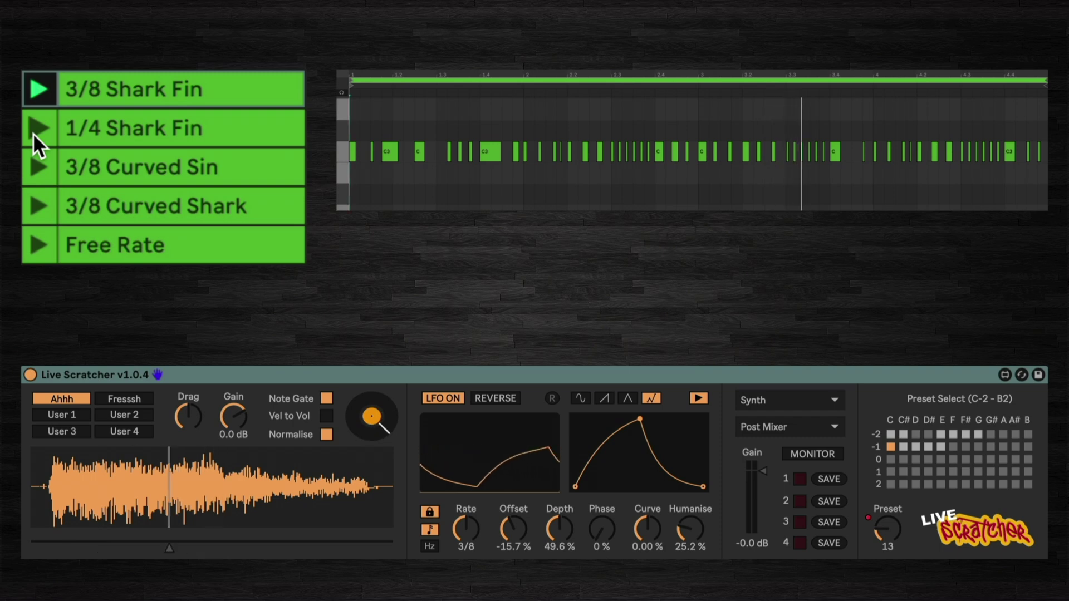
# Launch the 1/4 Shark Fin, 3/8 Curved Sin, 3/8 Curved Shark and Free Rate scratch clips one after another.
pyautogui.click(32, 132)
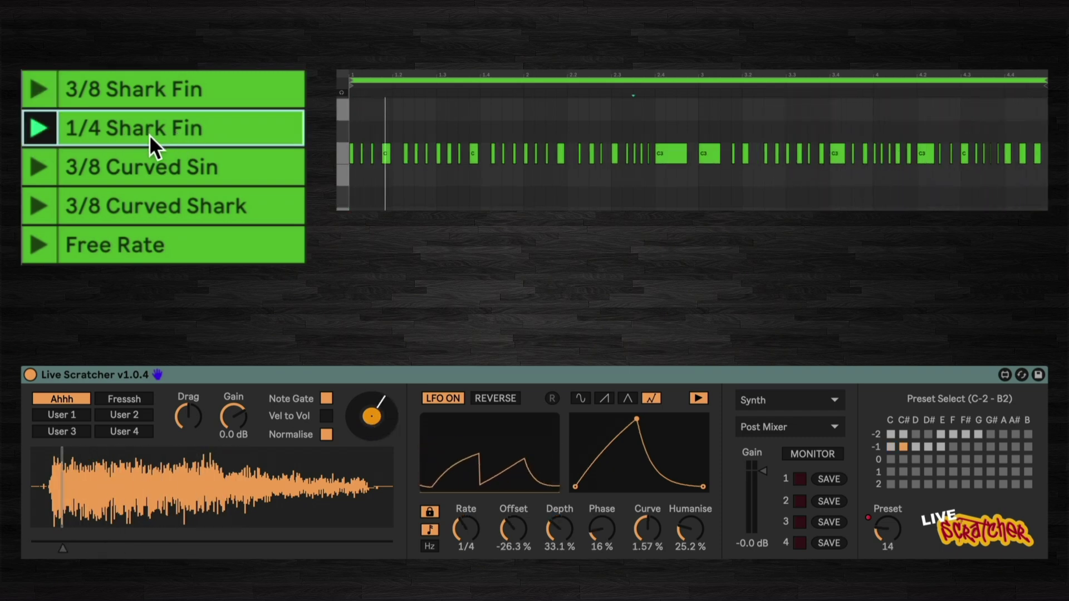
pyautogui.click(38, 170)
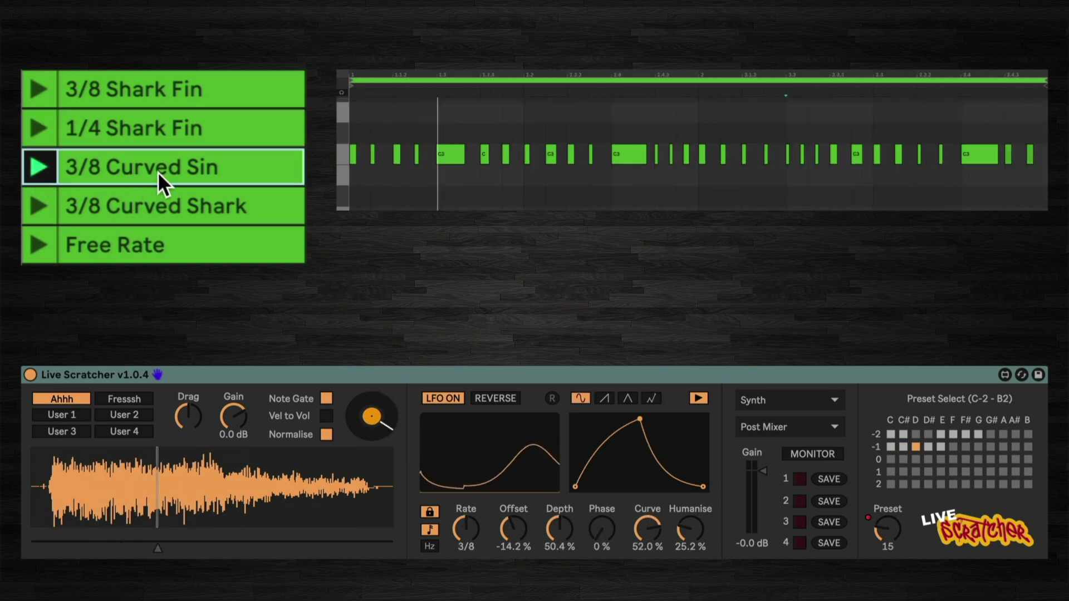
pyautogui.click(35, 202)
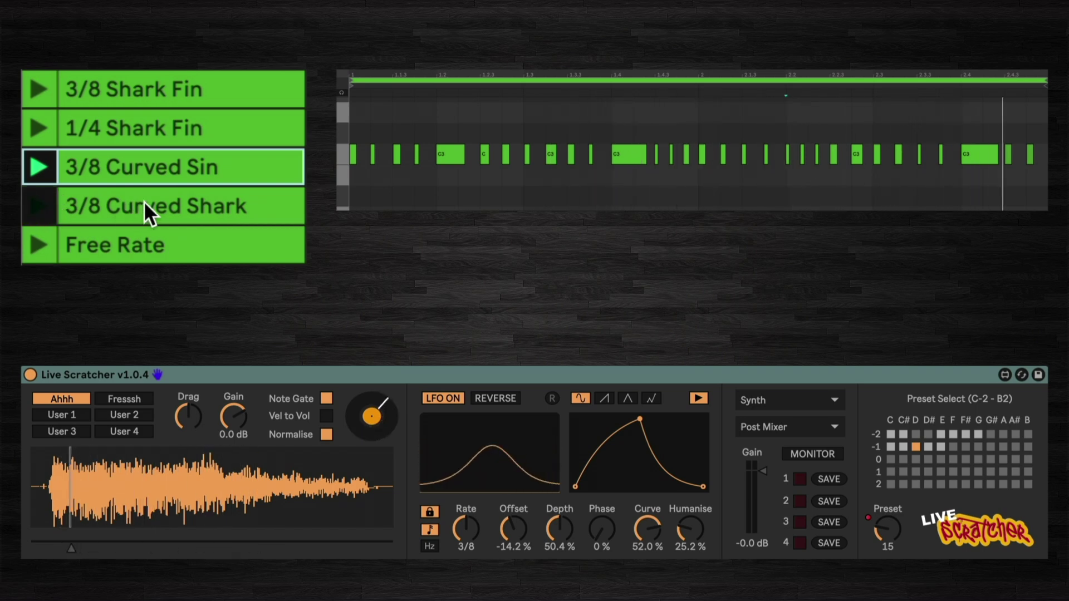
pyautogui.click(32, 244)
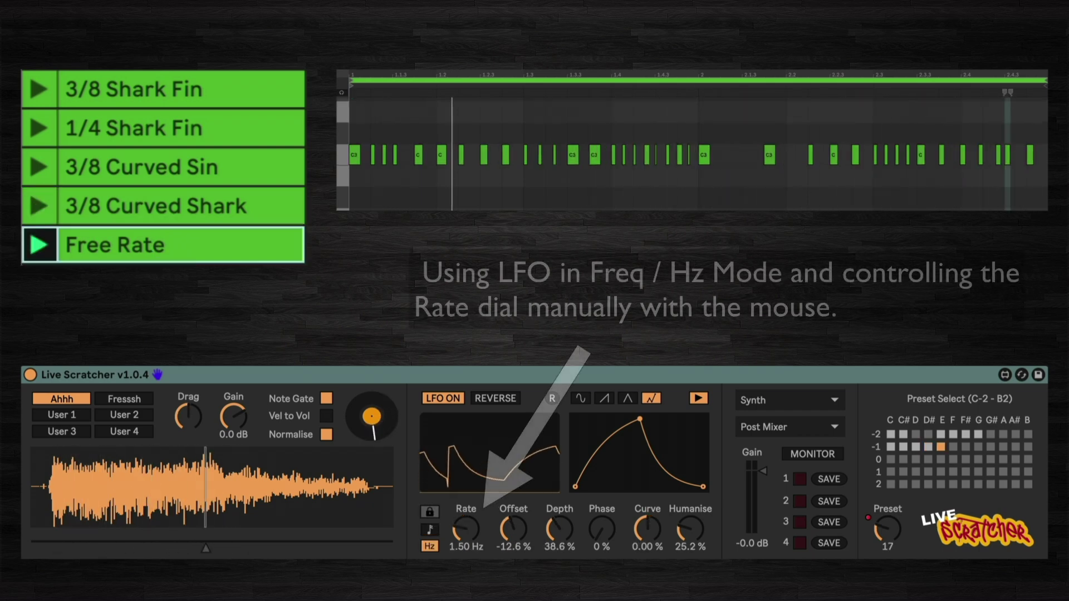
# Vary the LFO Rate by hand around 2.19 Hz while the Free Rate clip plays.
pyautogui.click(466, 529)
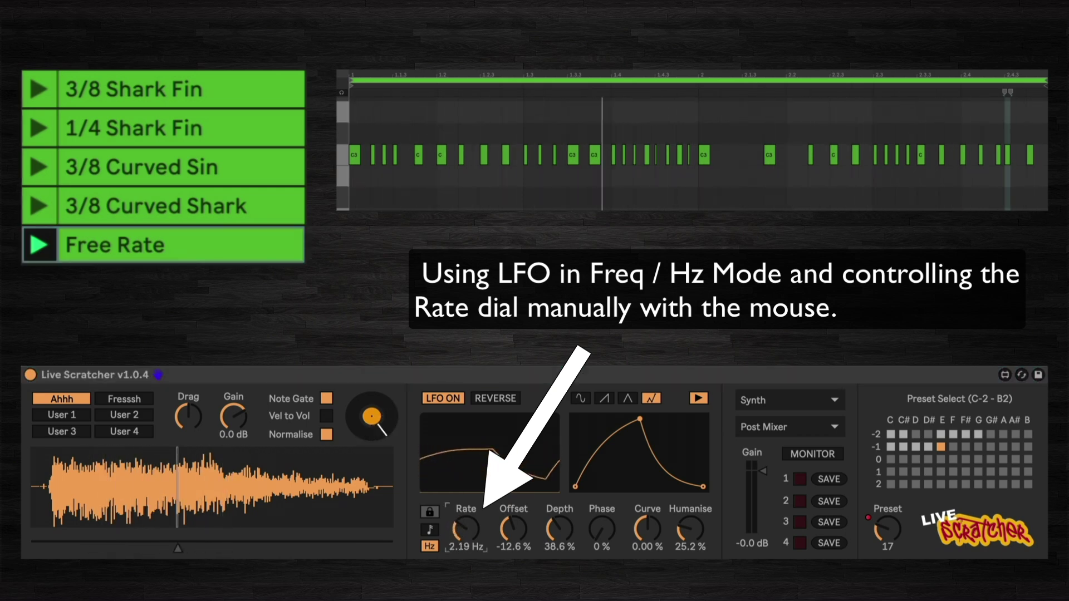
pyautogui.moveTo(466, 529); pyautogui.dragTo(466, 514)
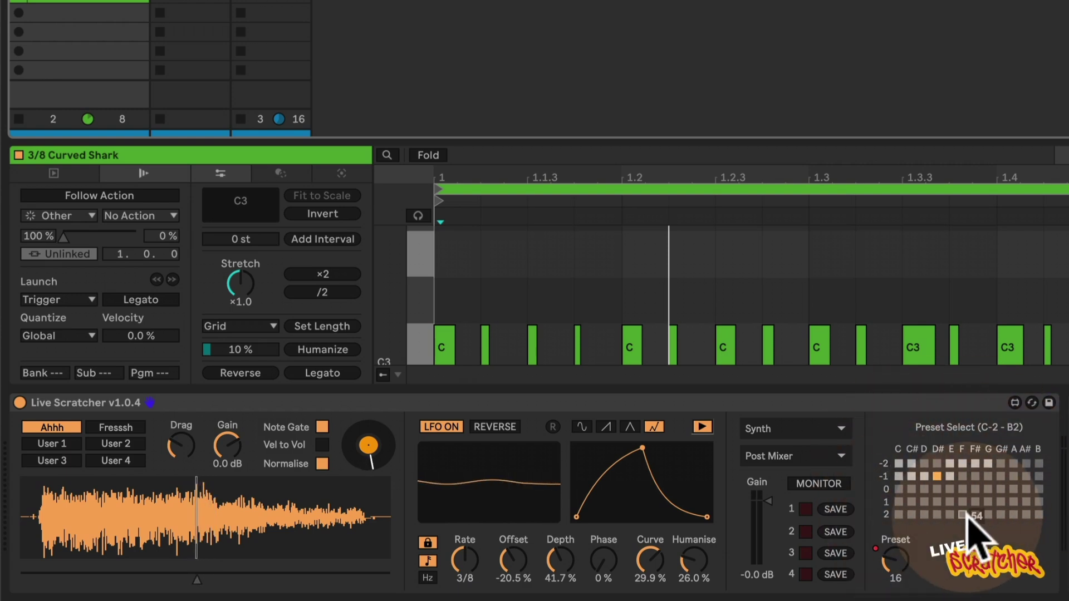
# Recall presets 13, 14 and 15 in turn from the preset grid, and launch the 1/4 Shark Fin clip between presets 14 and 15.
pyautogui.click(897, 477)
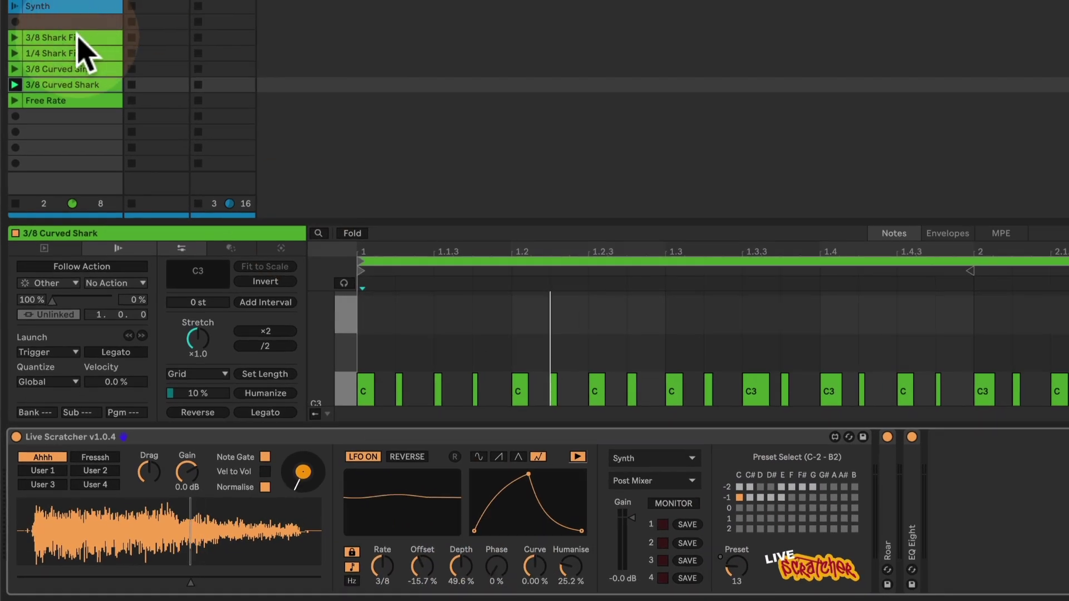
pyautogui.click(81, 38)
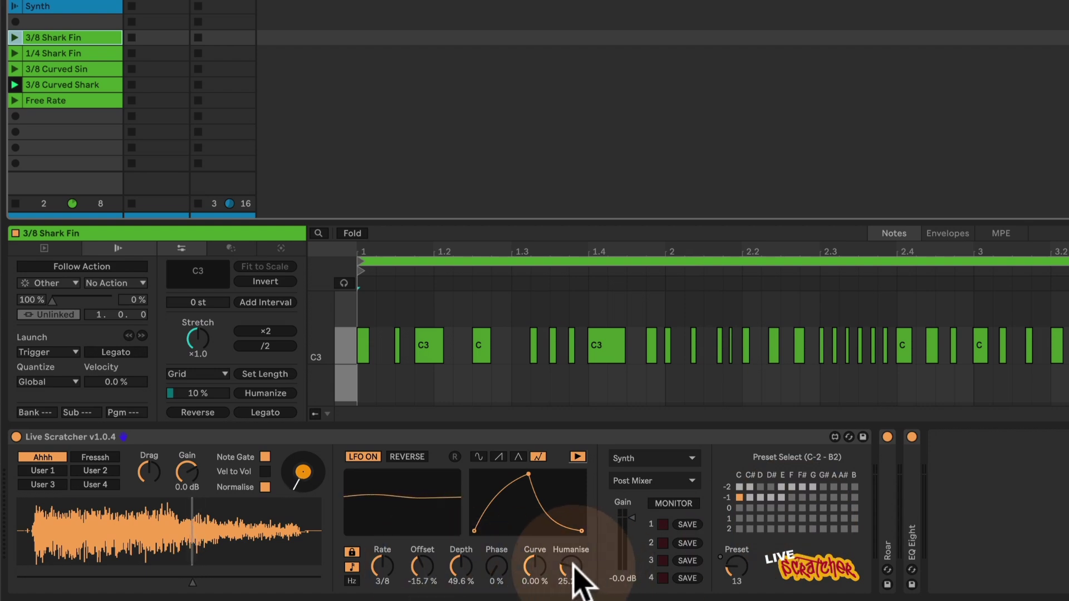
pyautogui.click(750, 498)
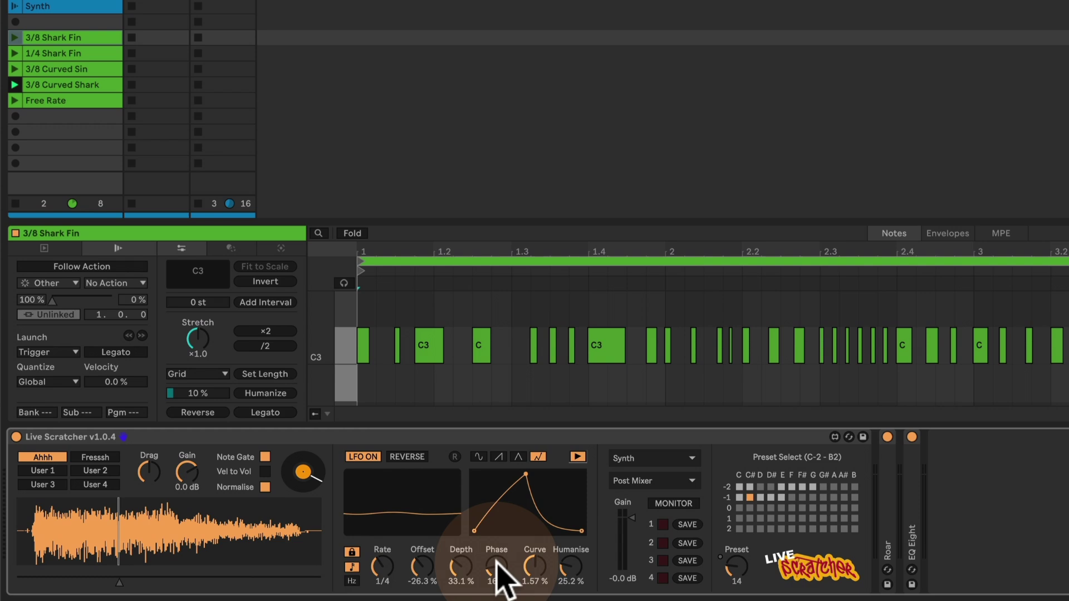
pyautogui.click(71, 52)
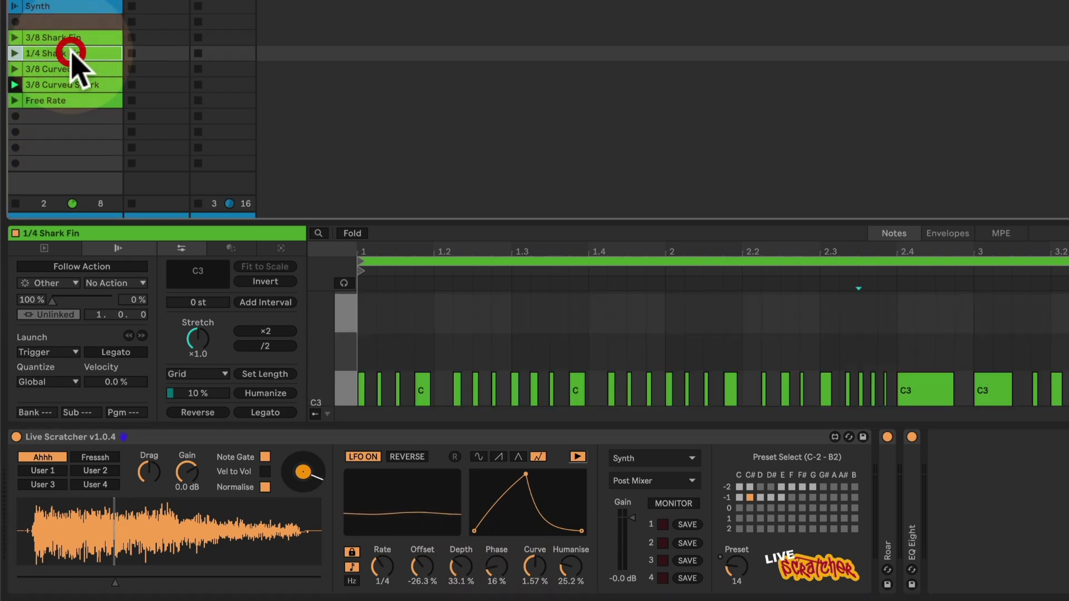
pyautogui.click(14, 53)
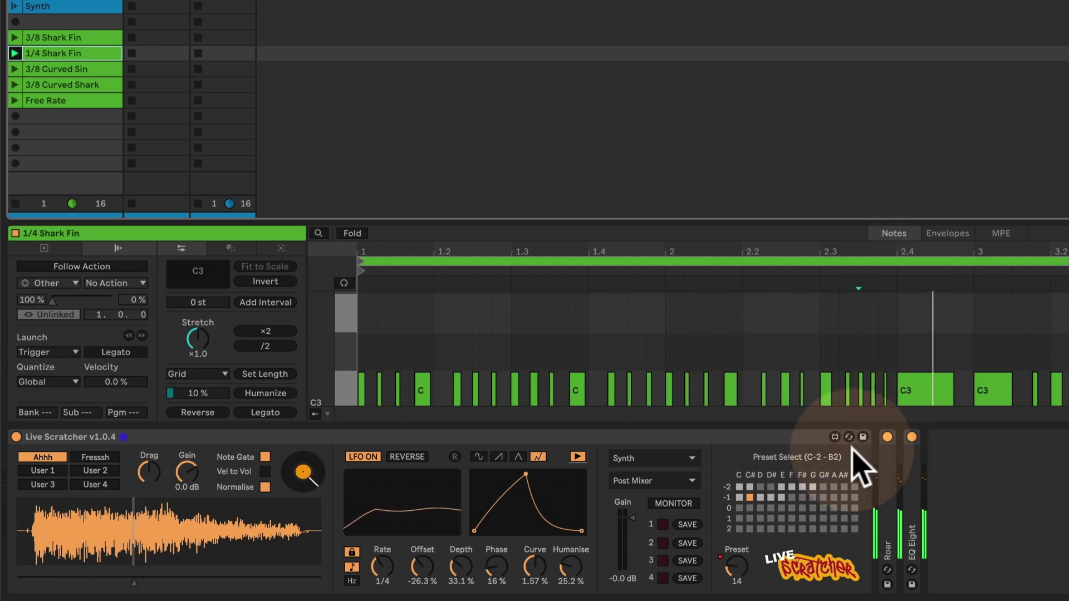
pyautogui.click(760, 497)
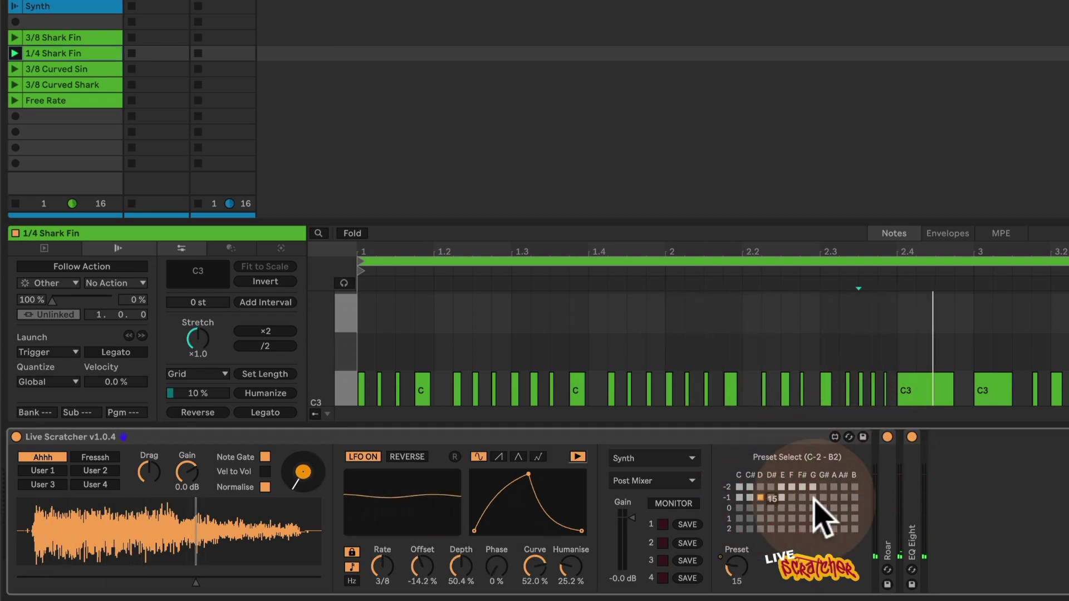
# Show the 3/8 Shark Fin clip's Live Scratcher automation envelope for Preset Select and check its value at the clip start.
pyautogui.click(61, 37)
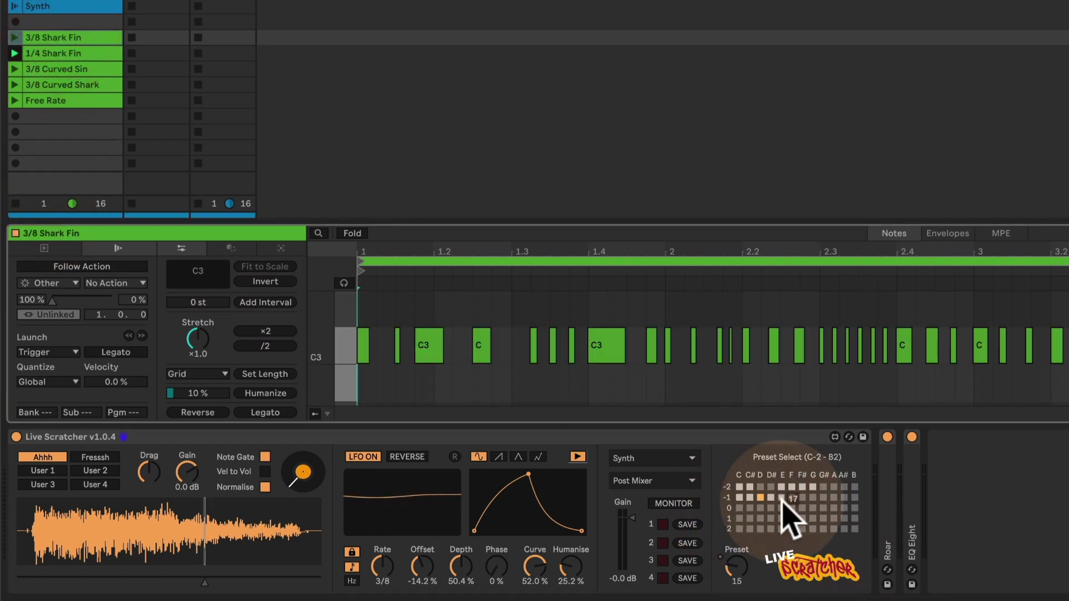
pyautogui.click(935, 235)
pyautogui.click(468, 414)
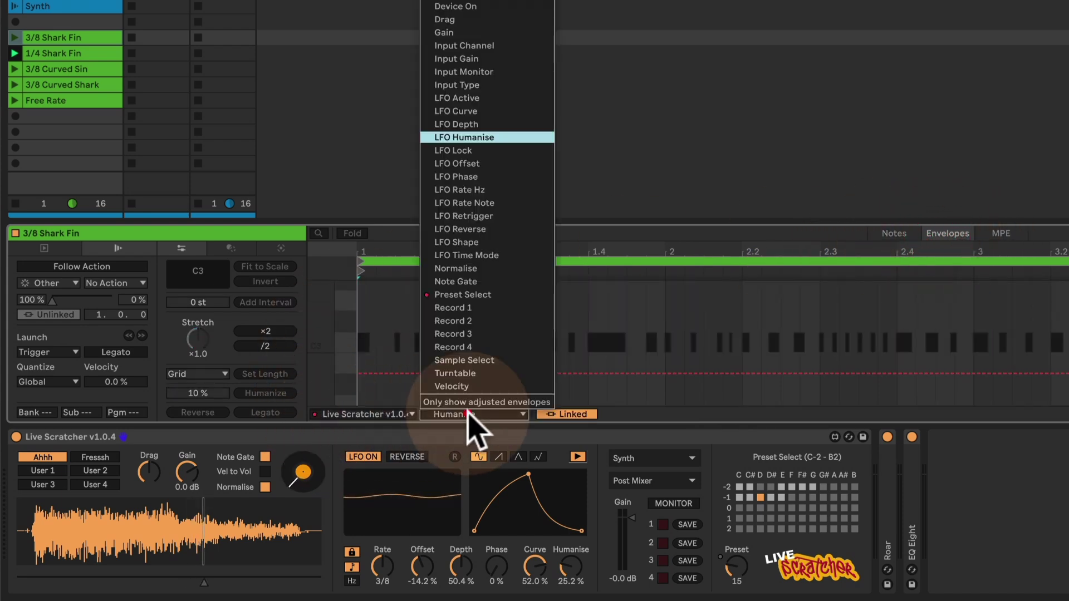
pyautogui.click(468, 295)
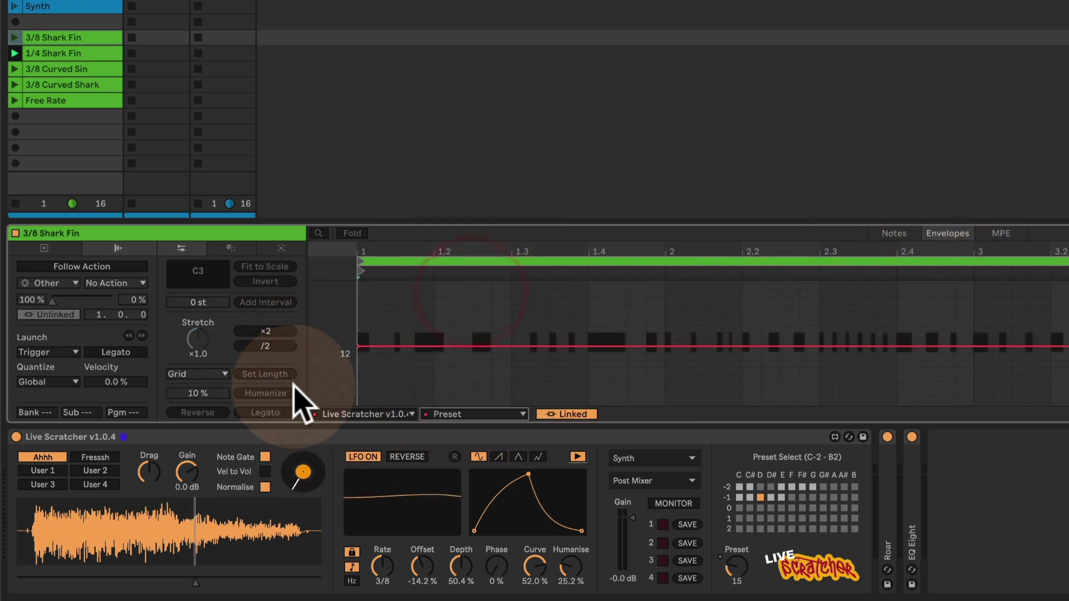
pyautogui.click(358, 346)
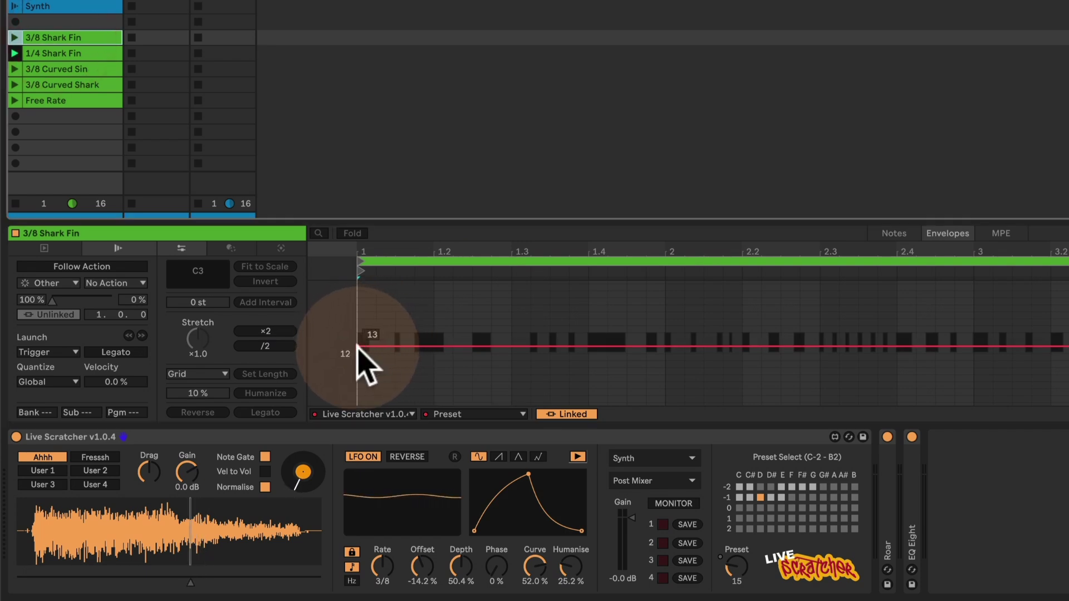
# Inspect the Preset envelopes of the 1/4 Shark Fin and 3/8 Curved Sin clips.
pyautogui.click(78, 53)
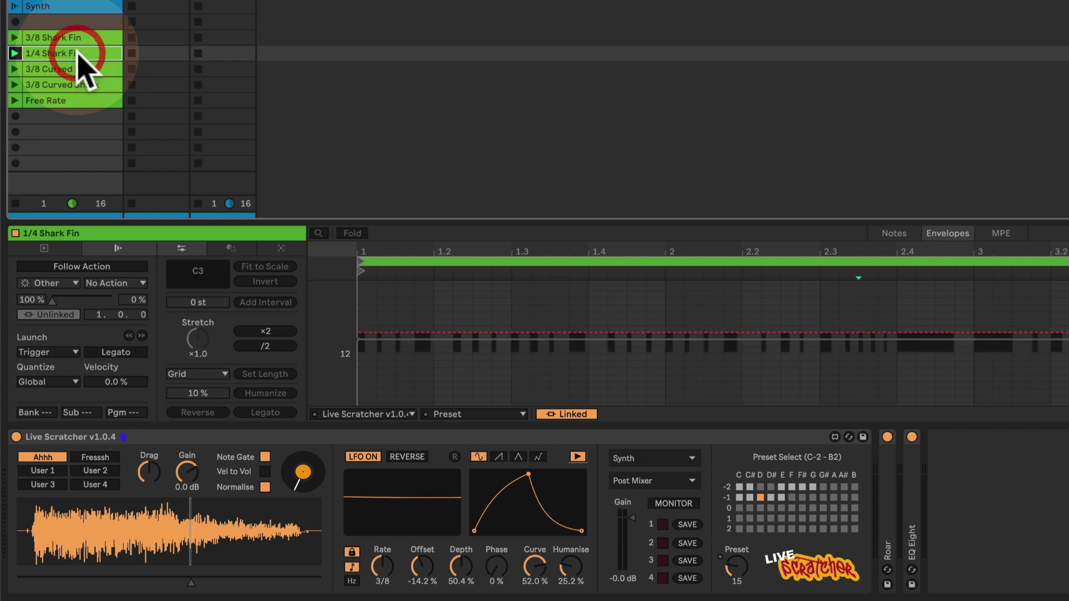
pyautogui.click(362, 339)
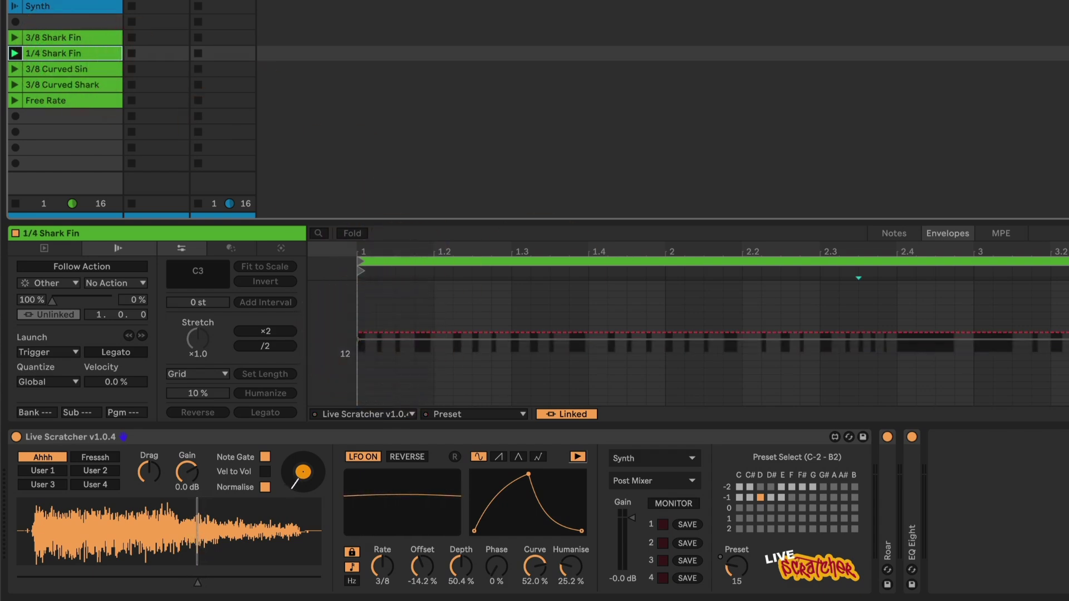
pyautogui.click(355, 334)
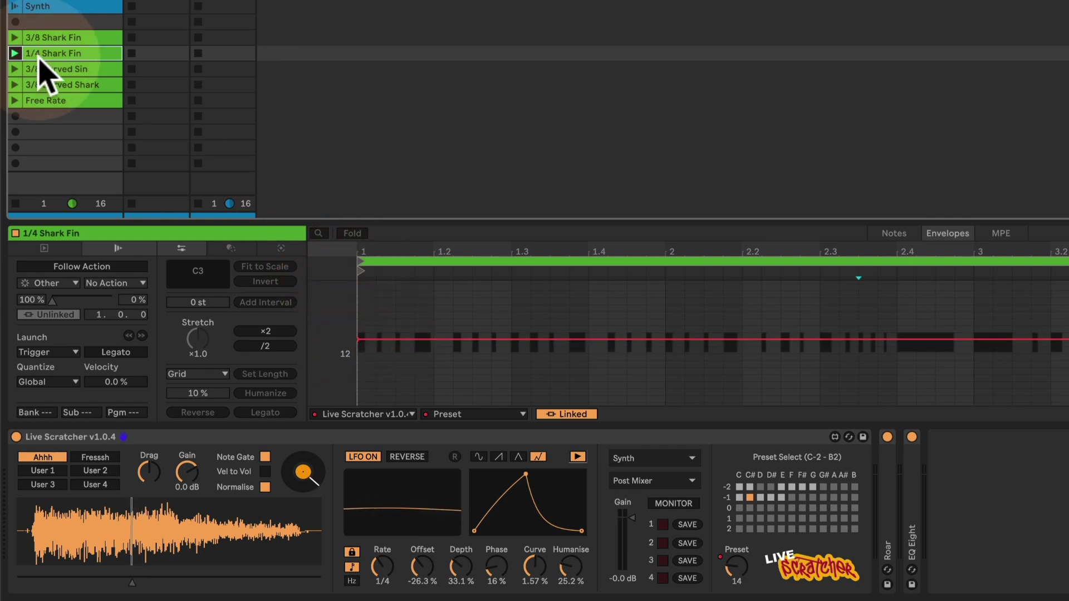
pyautogui.click(53, 69)
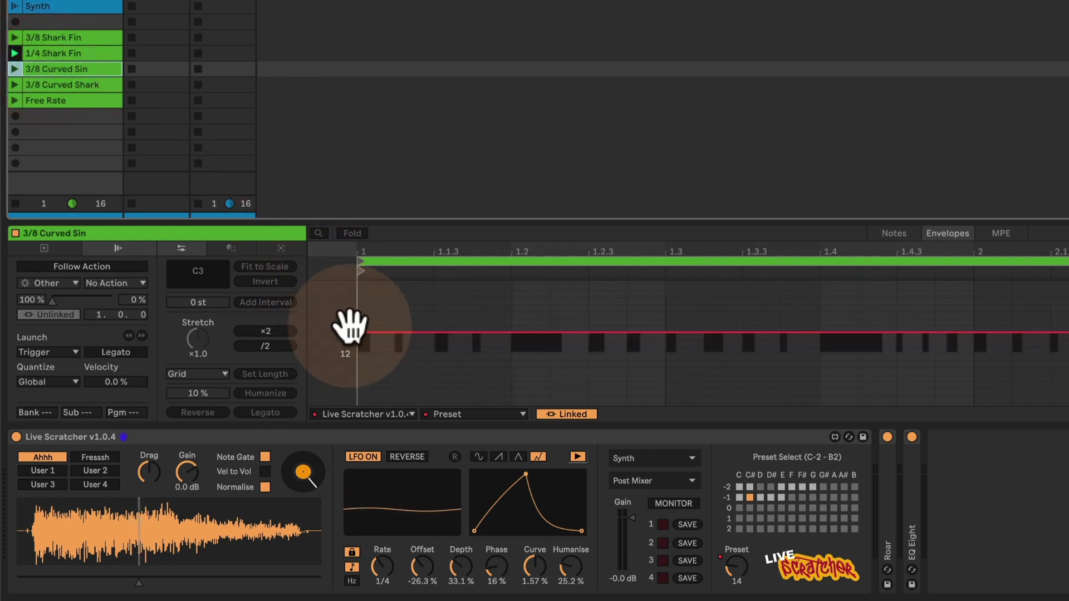
pyautogui.click(823, 497)
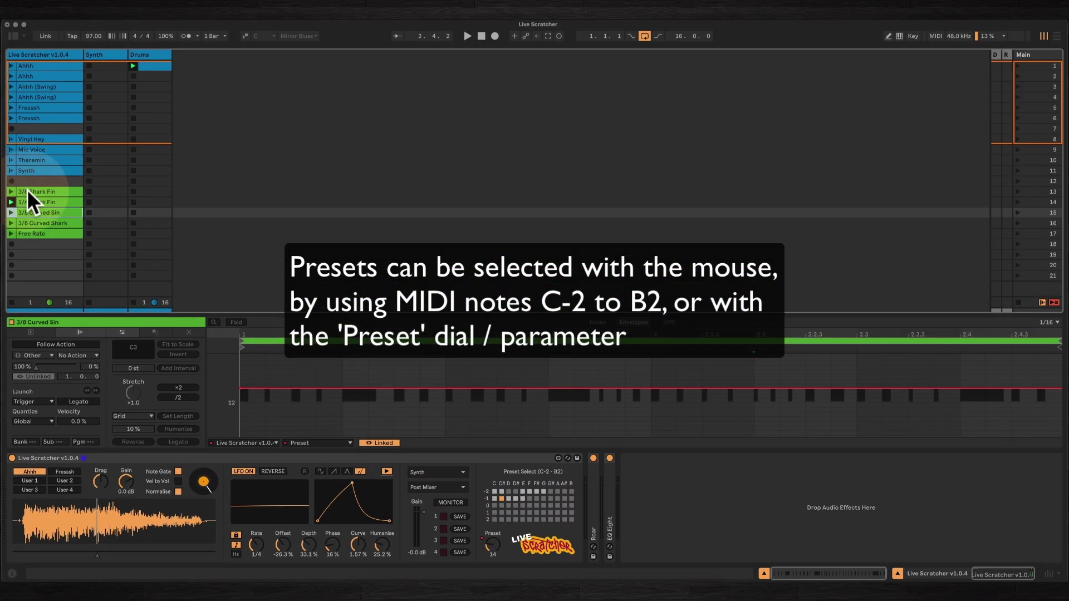
# Launch the 3/8 Shark Fin, 1/4 Shark Fin and 3/8 Curved Sin clips one after another, and stop playback.
pyautogui.click(9, 191)
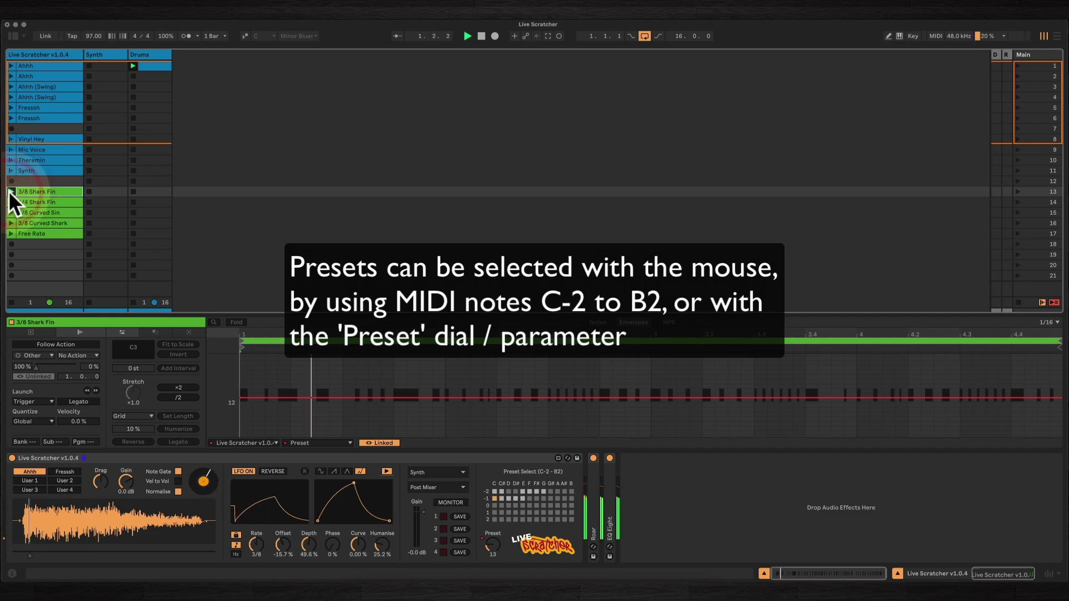
pyautogui.click(11, 202)
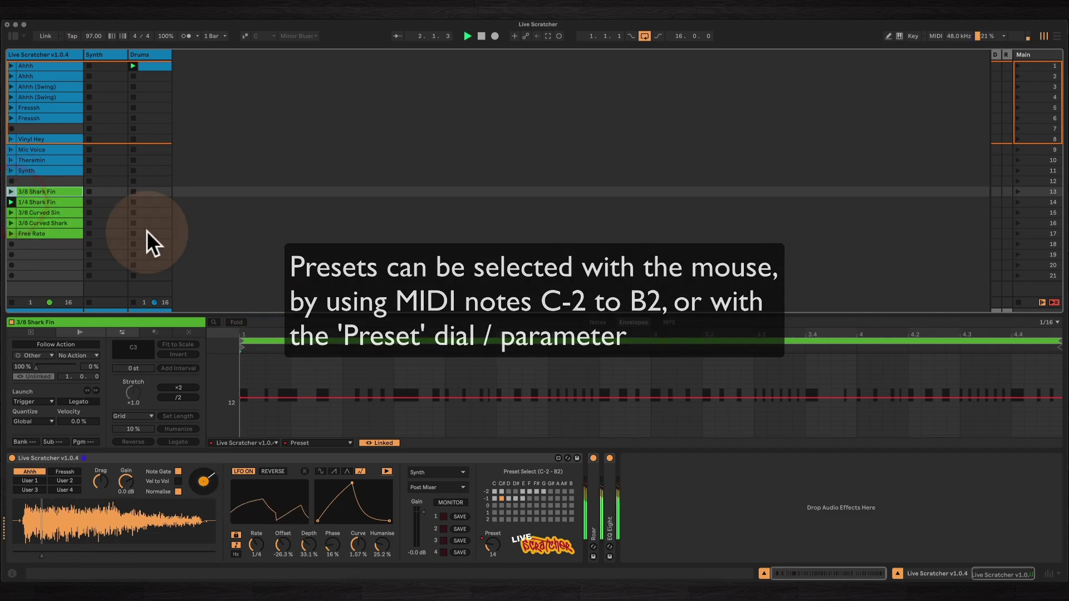
pyautogui.click(71, 202)
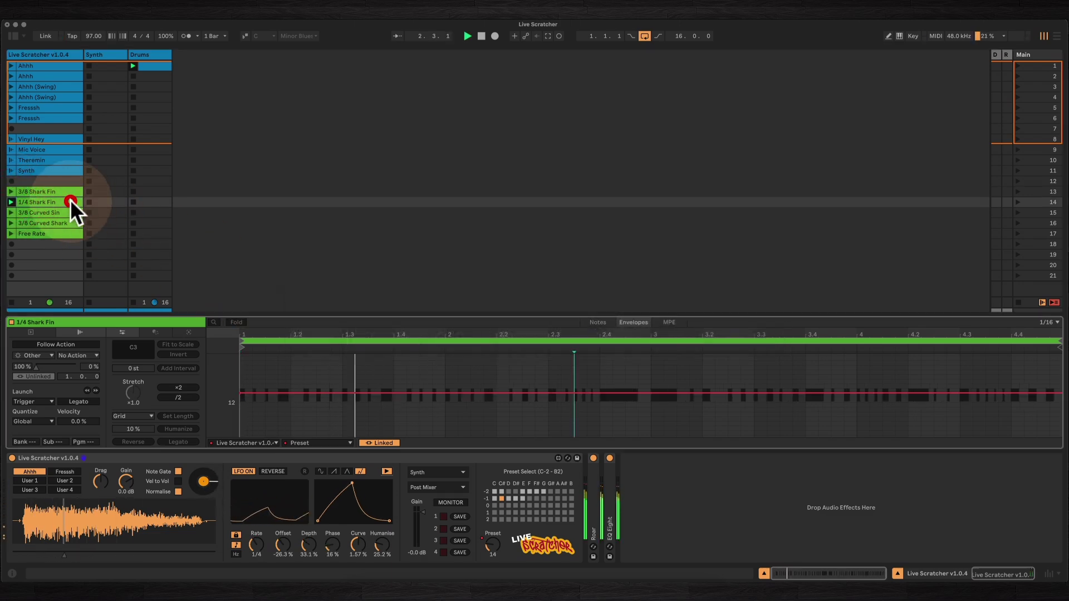
pyautogui.click(10, 212)
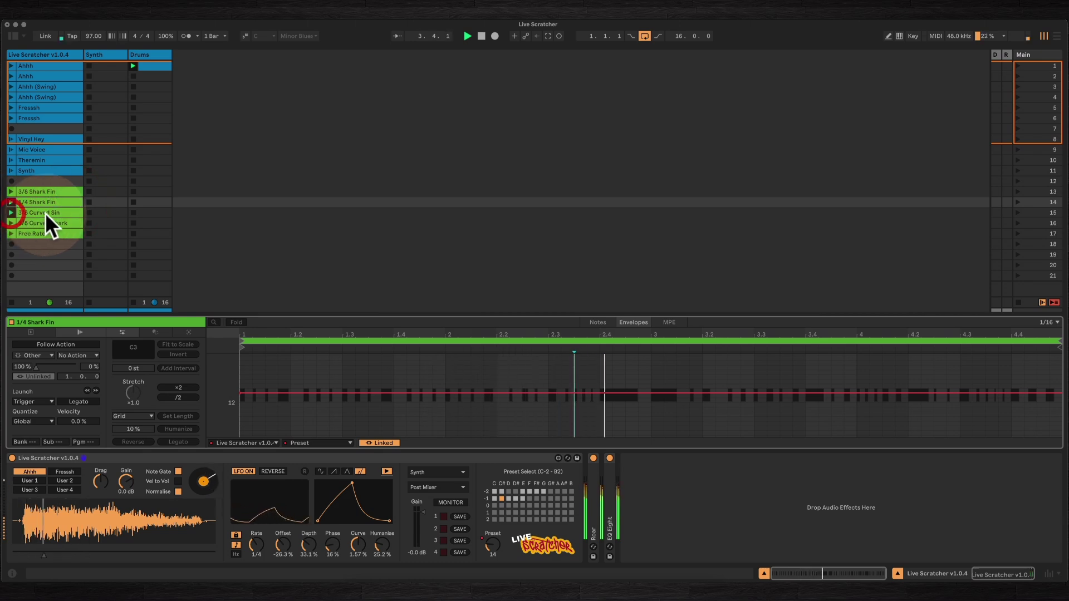
pyautogui.click(46, 213)
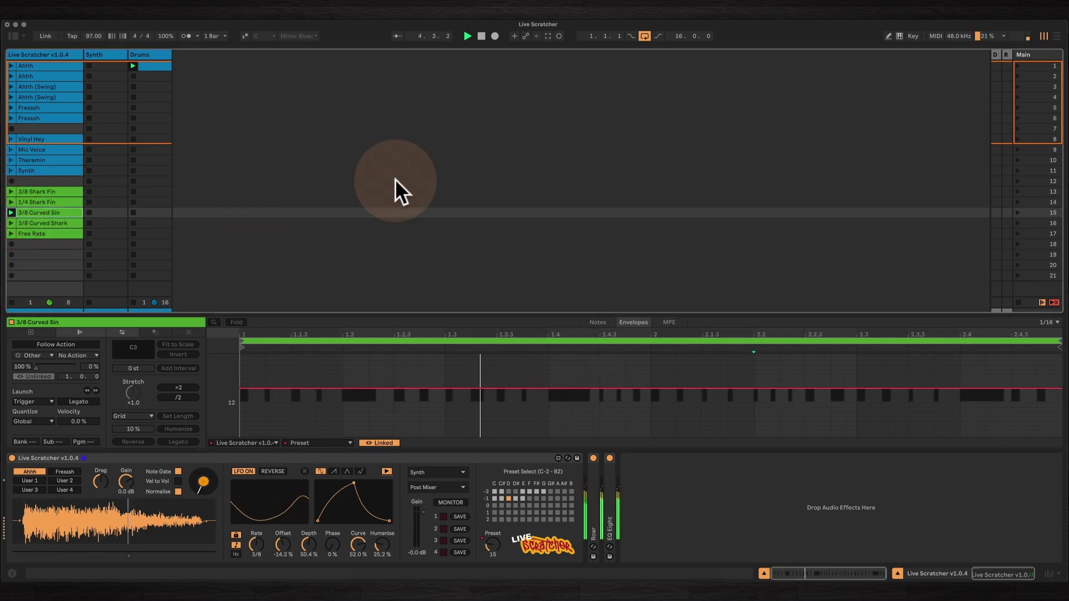
pyautogui.click(482, 36)
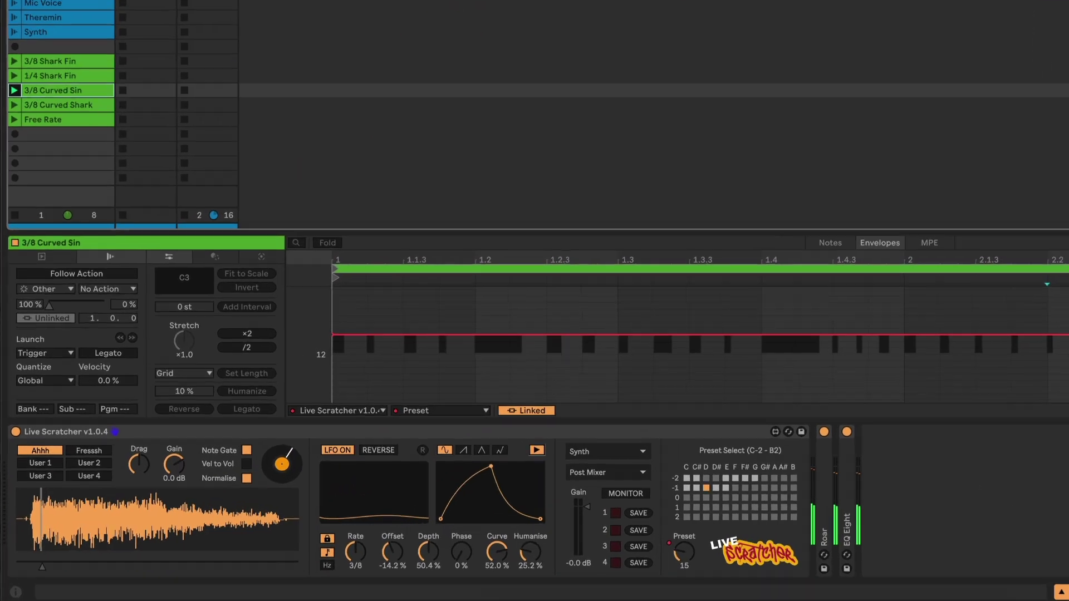